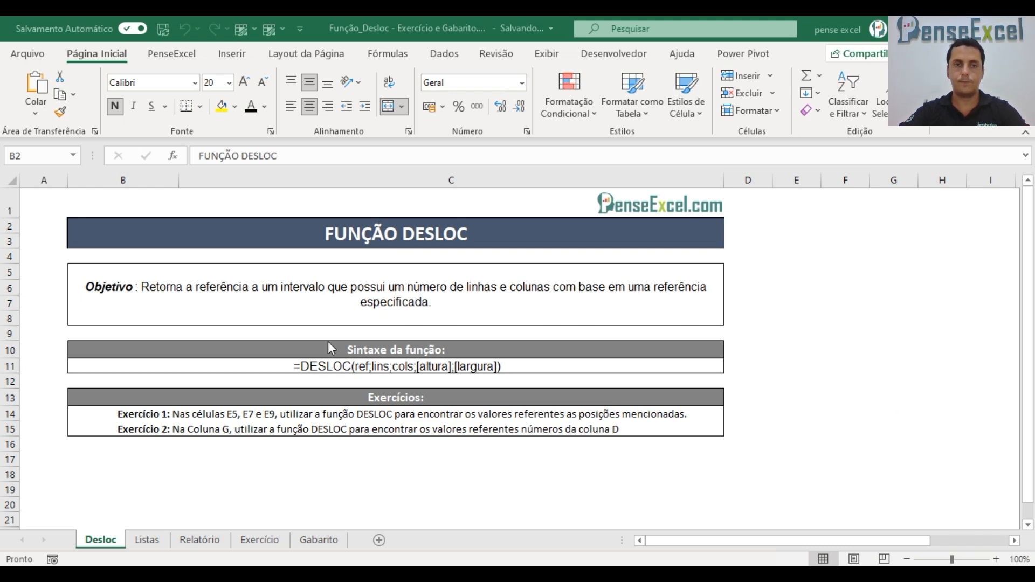
# Read the DESLOC function's objective, syntax and exercise instructions on the Desloc sheet
pyautogui.click(626, 265)
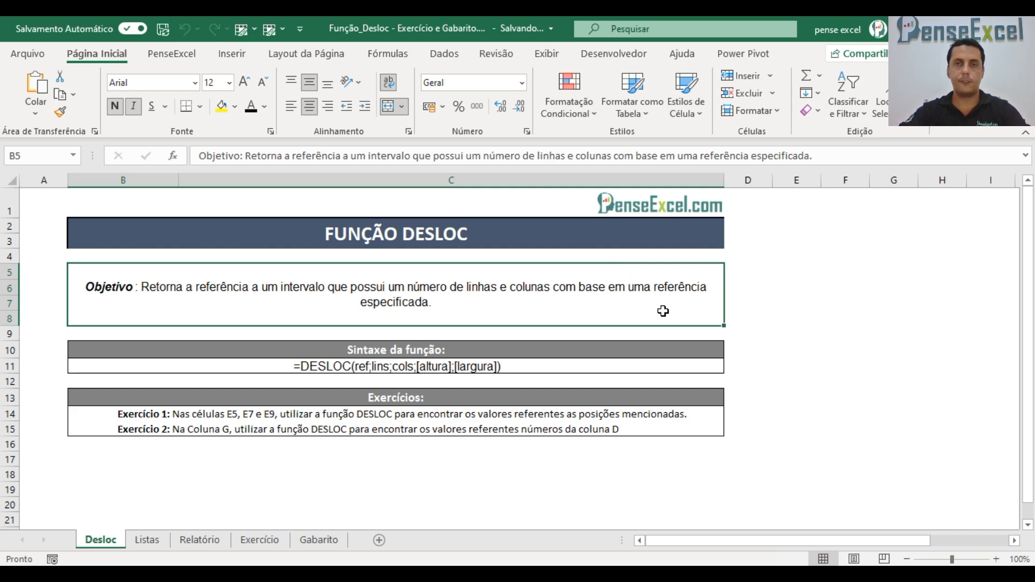
pyautogui.click(332, 367)
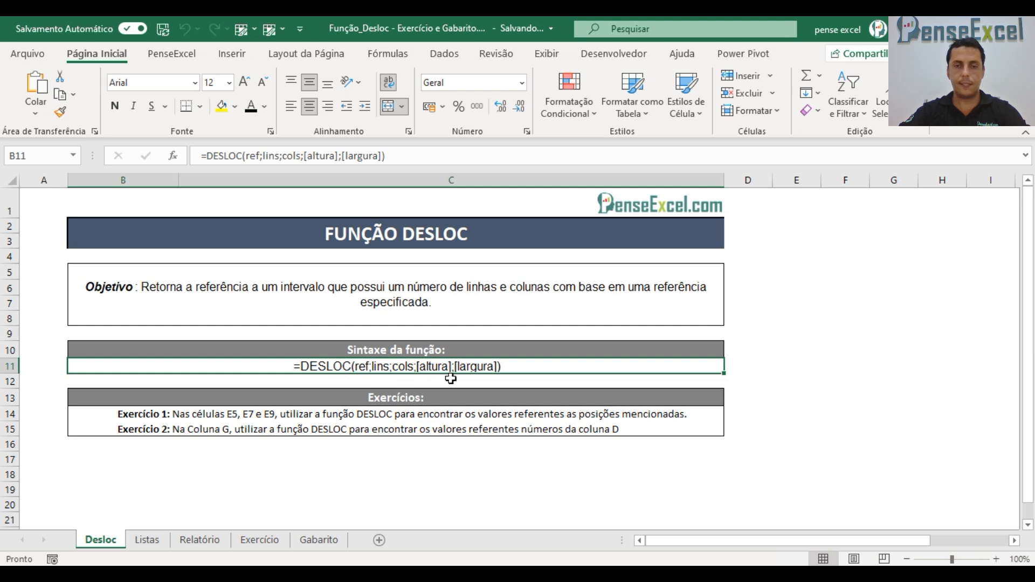
pyautogui.click(232, 424)
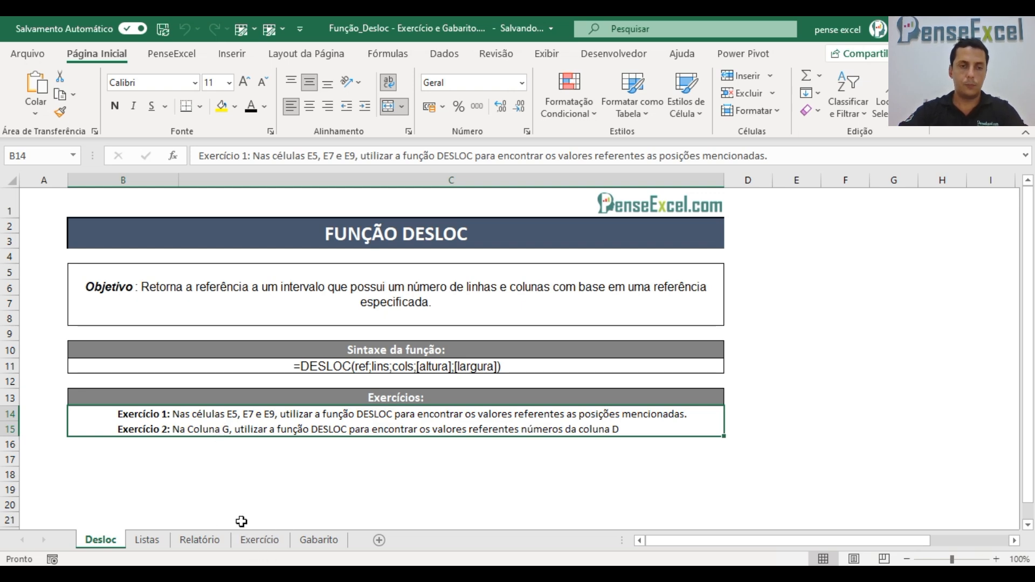
# Examine the SETORES, CATEGORIAS and MÊS lists on the Listas sheet
pyautogui.click(147, 541)
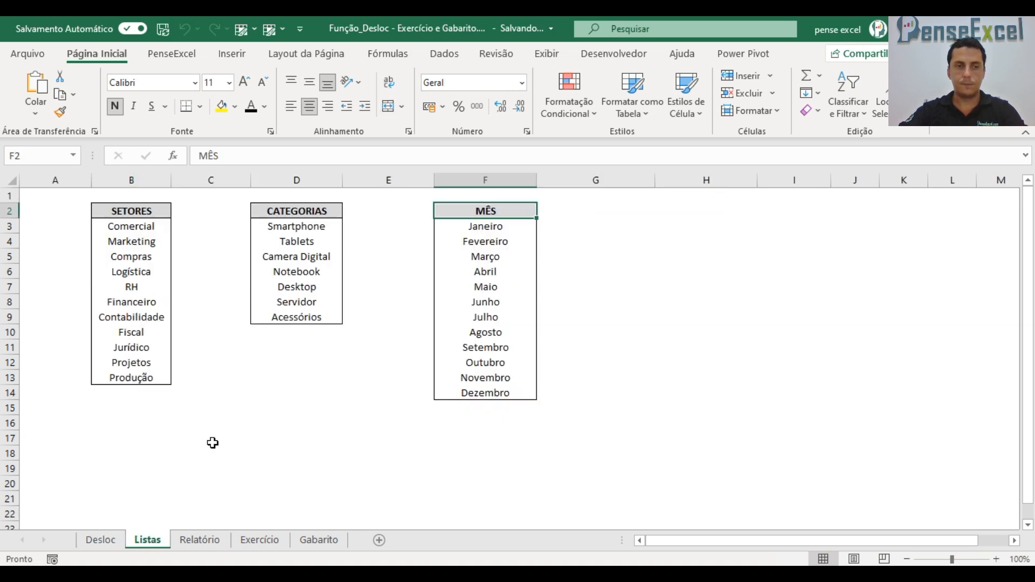
pyautogui.moveTo(147, 227); pyautogui.dragTo(158, 372)
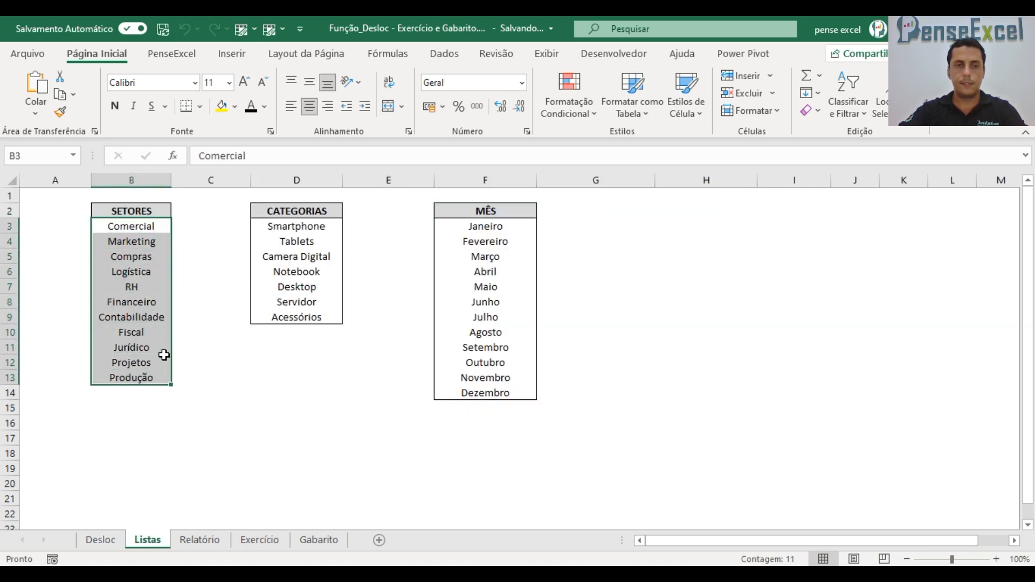
pyautogui.moveTo(296, 227); pyautogui.dragTo(313, 318)
pyautogui.moveTo(472, 226); pyautogui.dragTo(450, 374)
pyautogui.moveTo(131, 227); pyautogui.dragTo(144, 372)
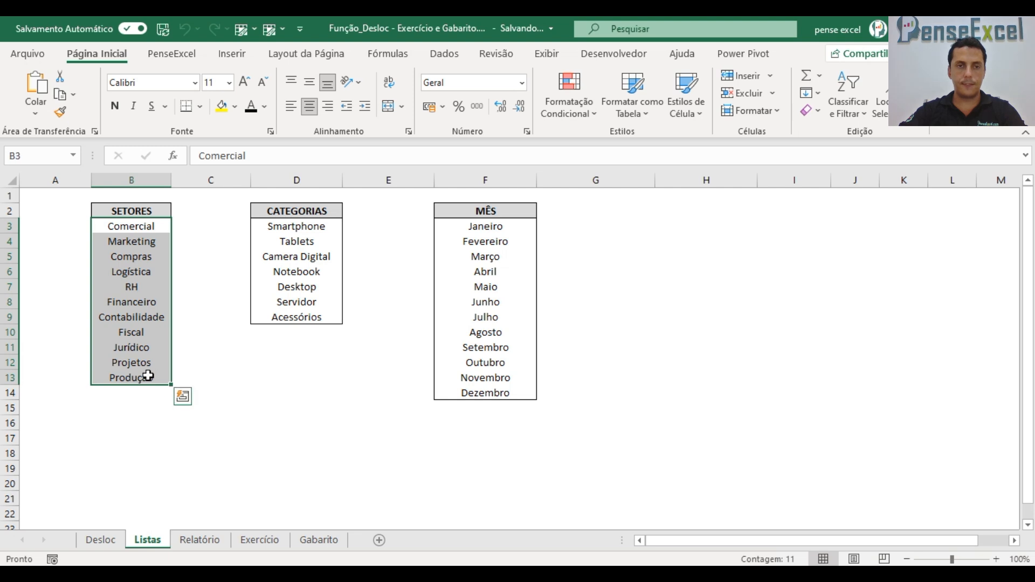
pyautogui.click(333, 229)
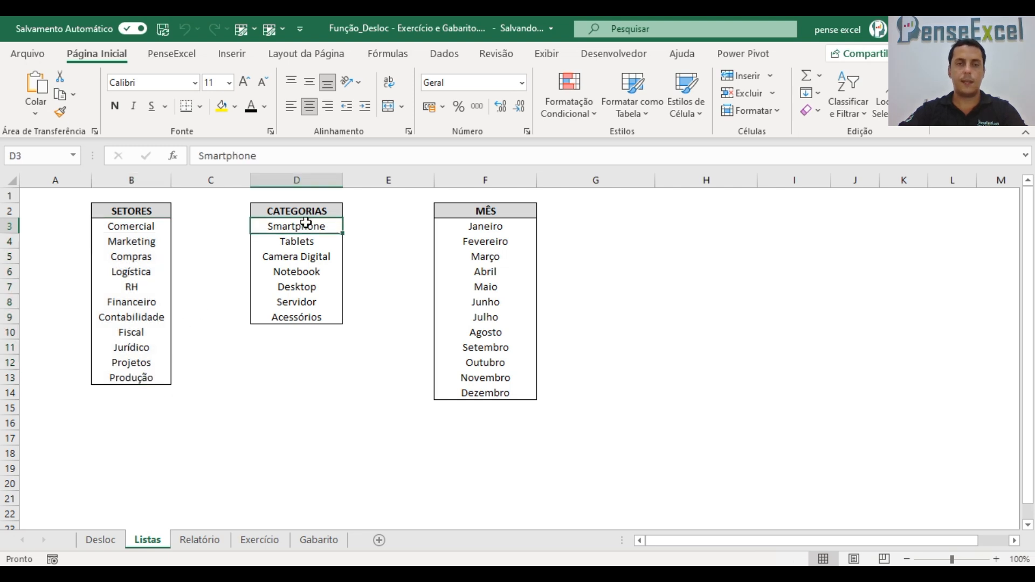
pyautogui.moveTo(319, 224); pyautogui.dragTo(314, 316)
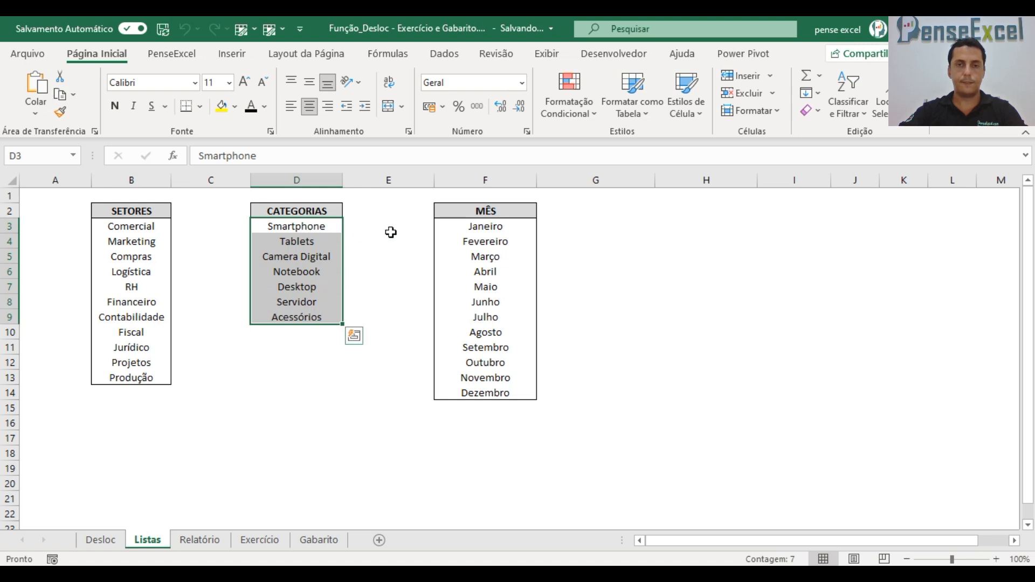
pyautogui.moveTo(518, 227); pyautogui.dragTo(524, 396)
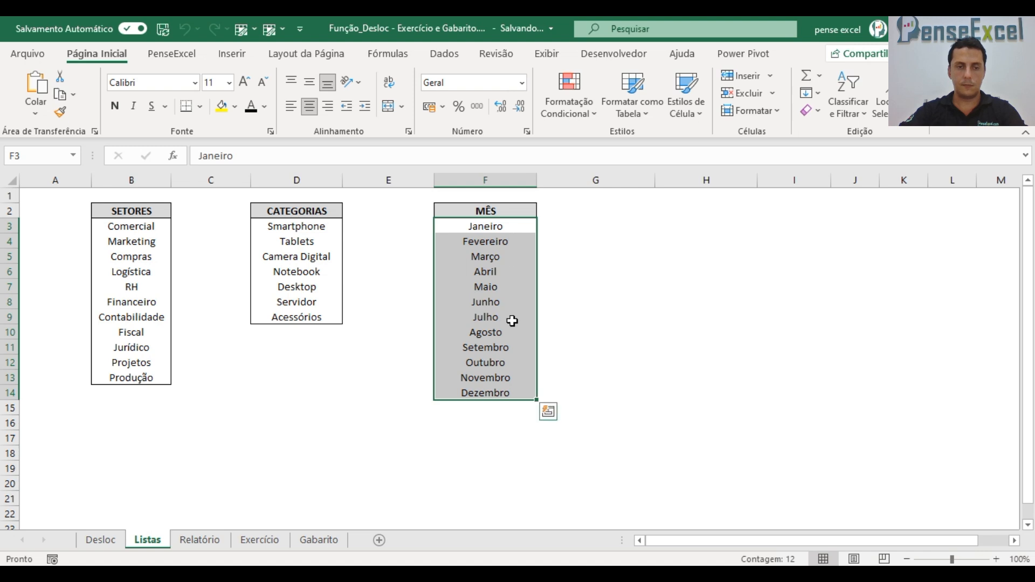
# Examine Exercise 1's sector, category and month requests and answer cells on the Exercício sheet, rechecking the instructions on the Desloc sheet
pyautogui.click(262, 541)
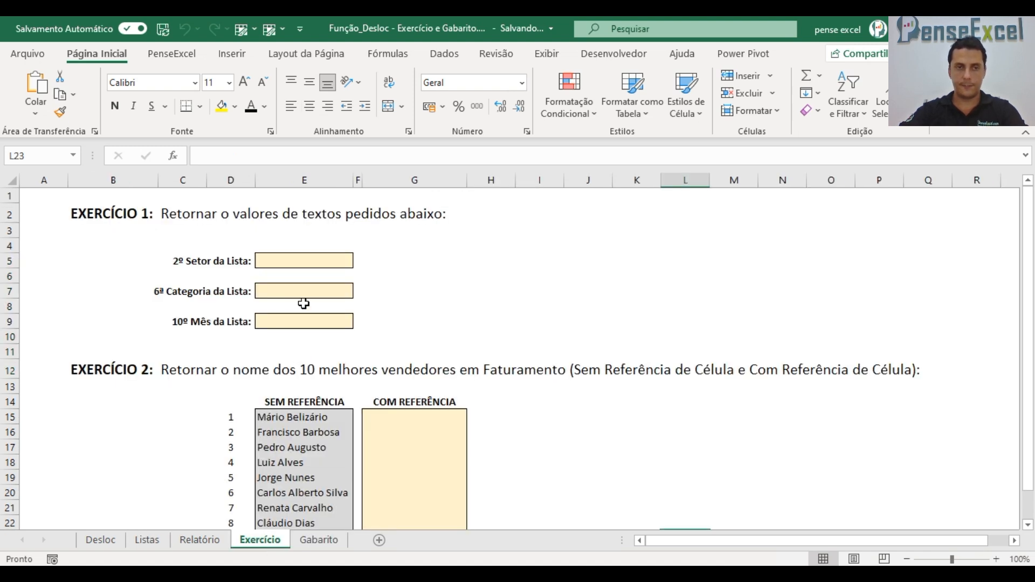
pyautogui.click(300, 261)
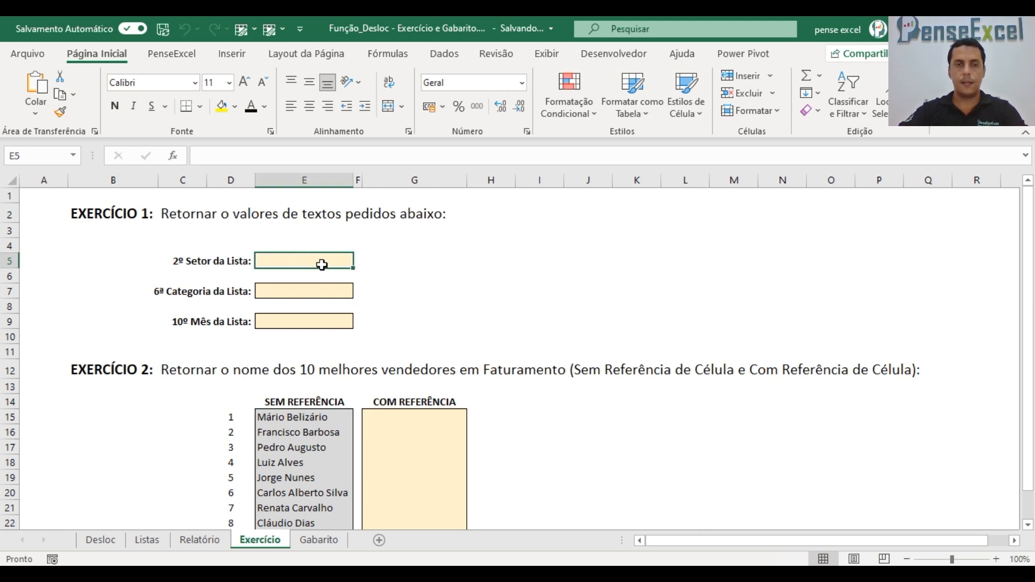
pyautogui.click(226, 264)
pyautogui.click(230, 291)
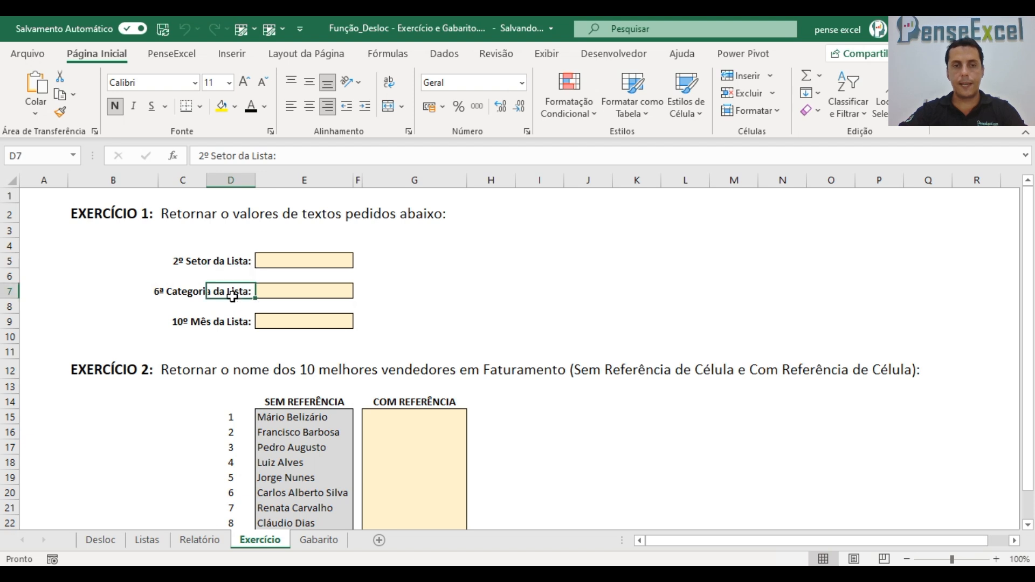
pyautogui.click(233, 321)
pyautogui.click(231, 264)
pyautogui.click(238, 290)
pyautogui.click(243, 320)
pyautogui.click(232, 264)
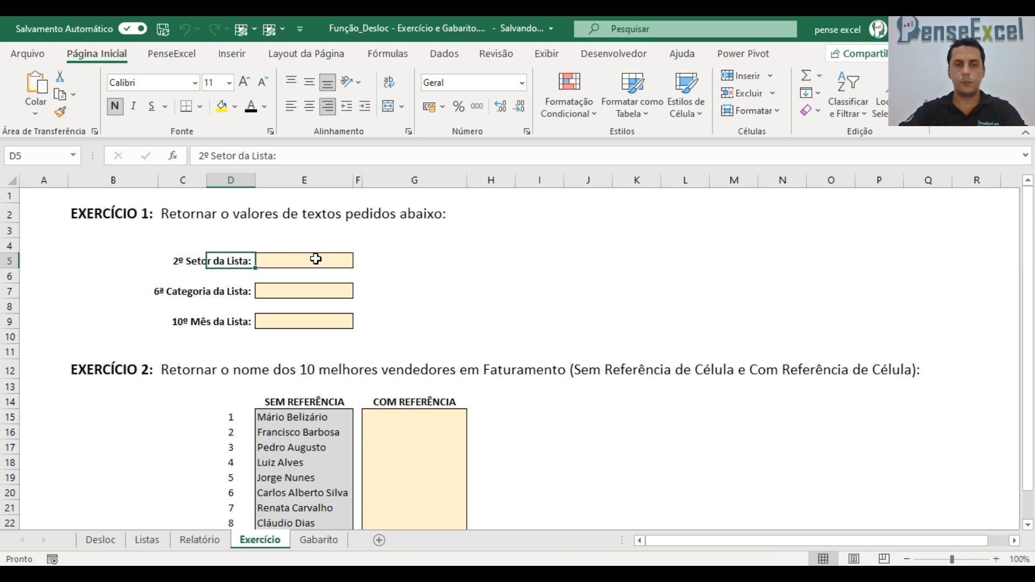
pyautogui.click(278, 260)
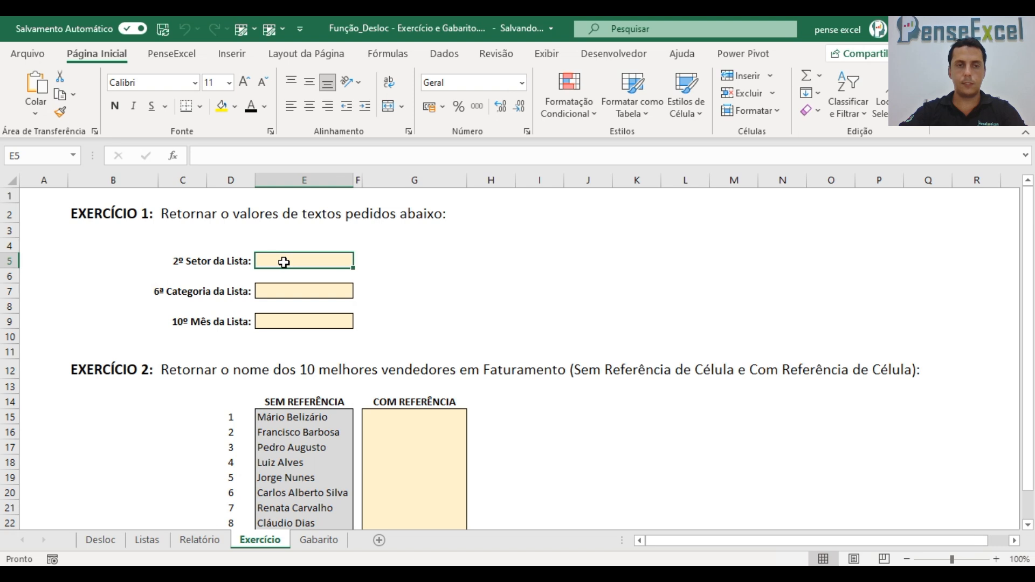
pyautogui.click(270, 290)
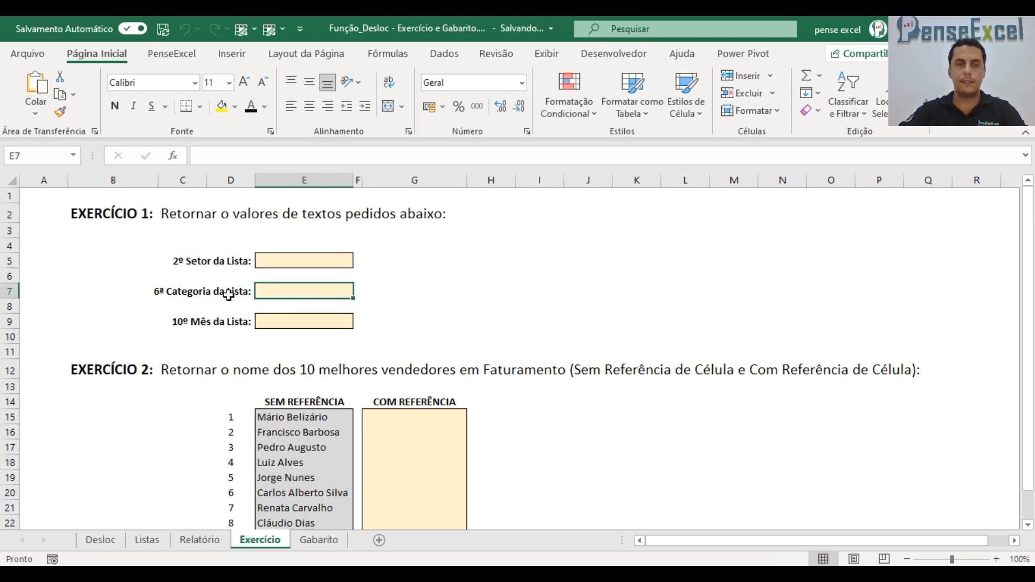
pyautogui.click(280, 326)
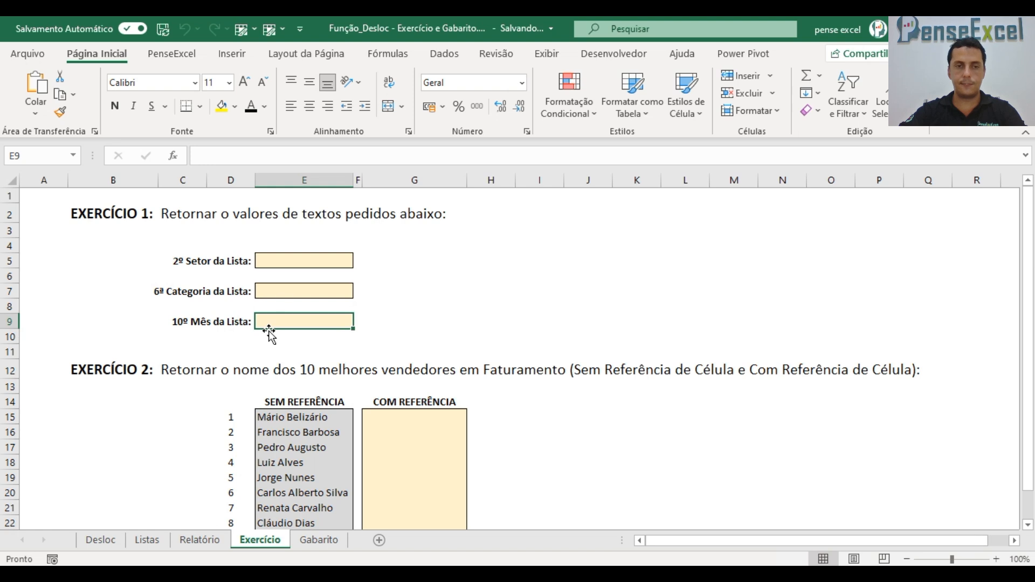
pyautogui.click(285, 264)
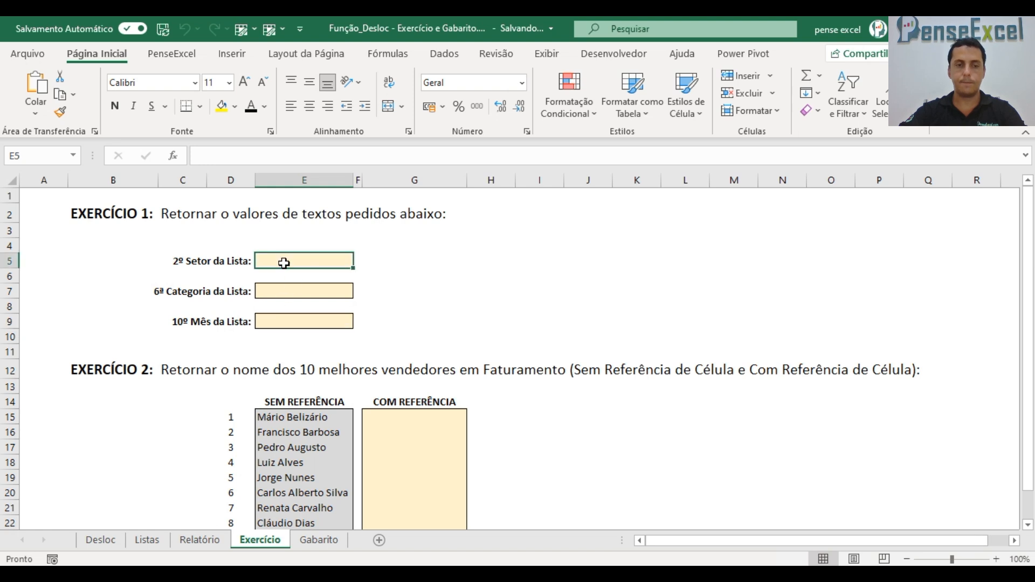
pyautogui.click(104, 541)
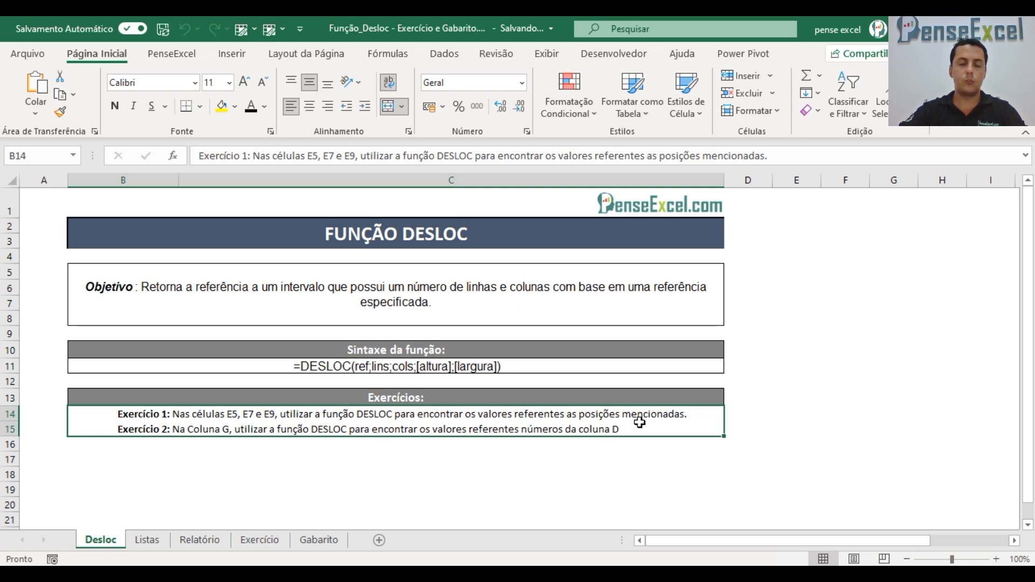
pyautogui.click(260, 540)
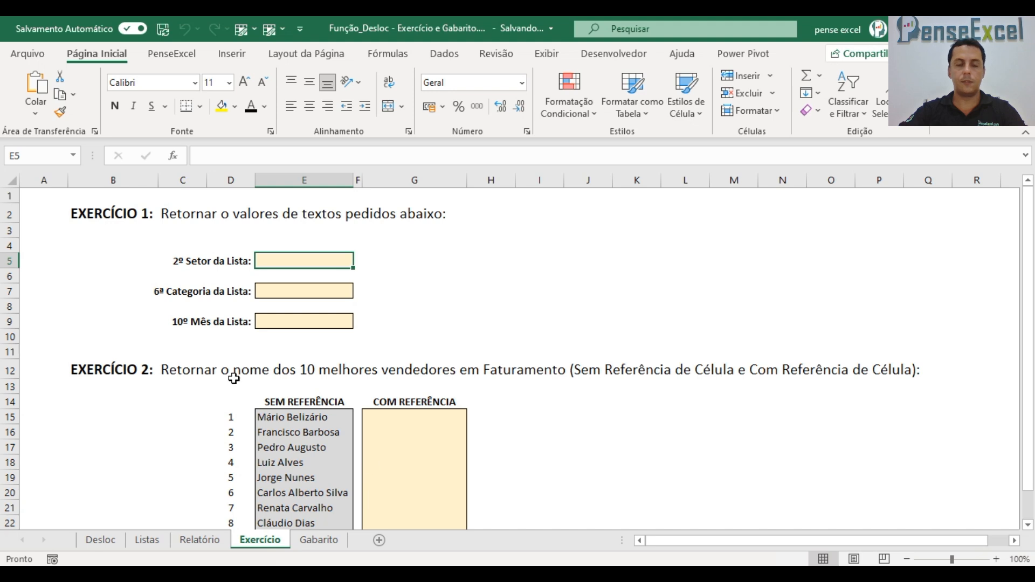
# Begin a DESLOC formula in E5 of the Exercício sheet with the SETORES header, Listas!B2, as its reference
pyautogui.click(298, 260)
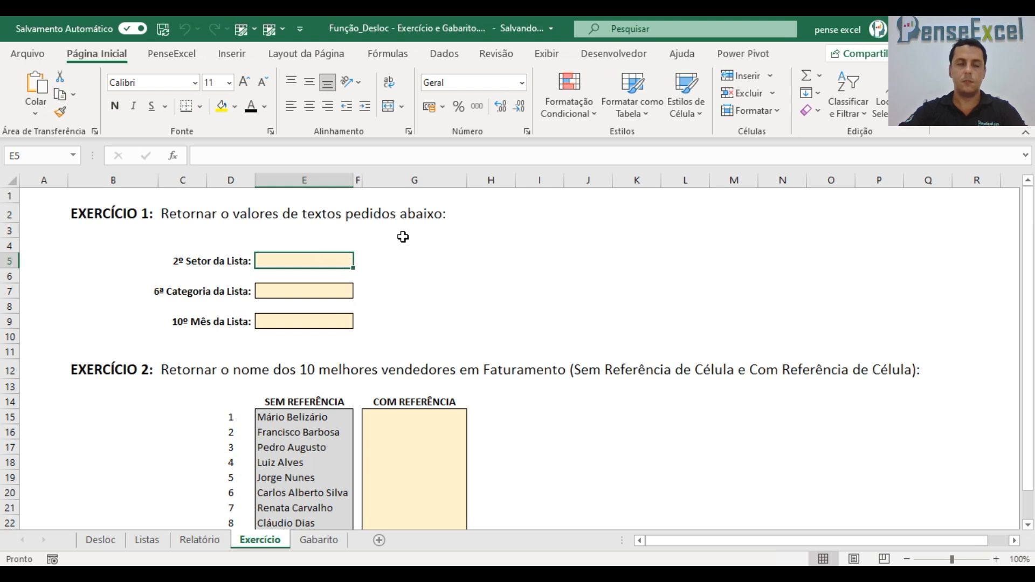
pyautogui.write('=')
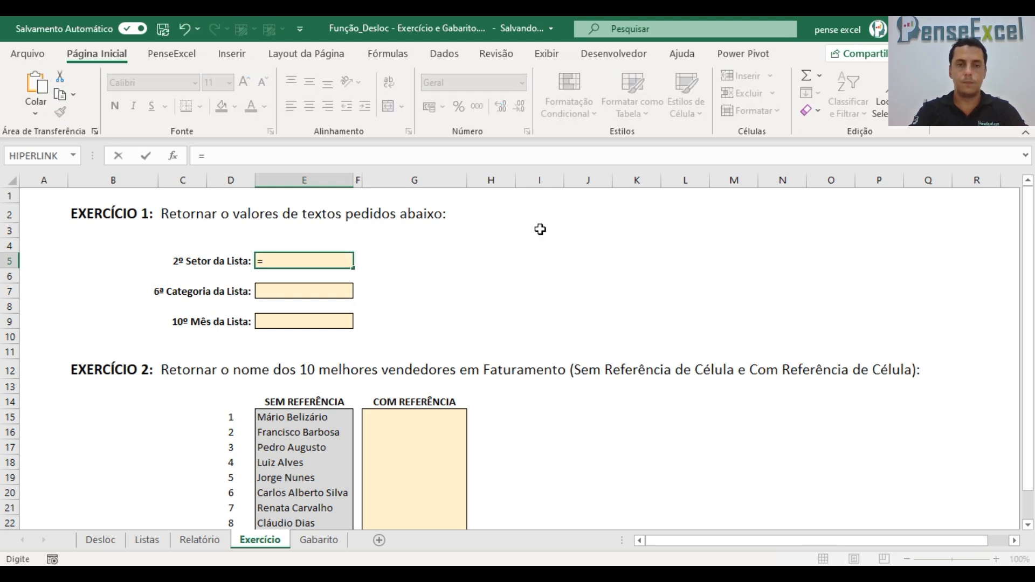
pyautogui.write('desloc')
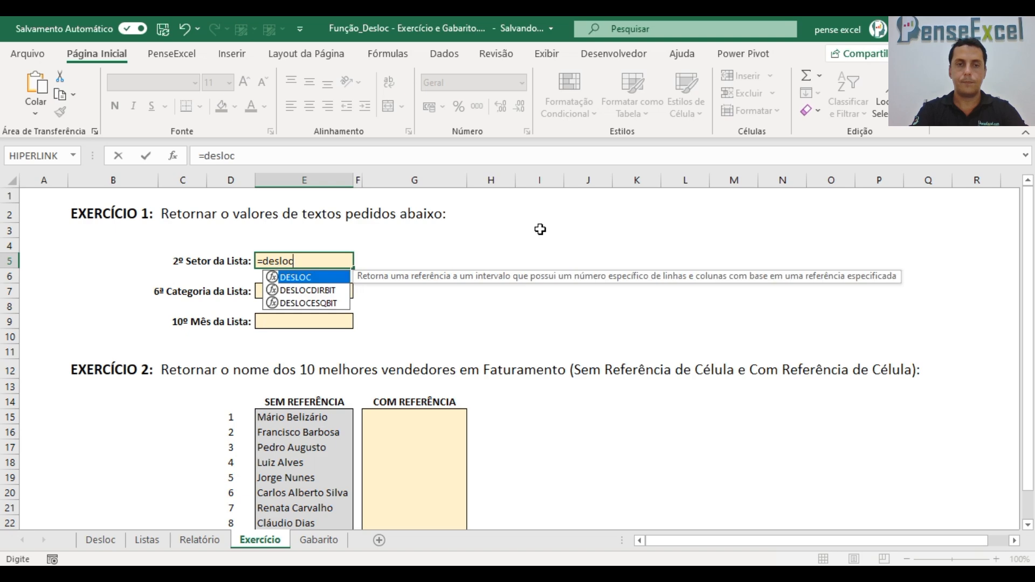
pyautogui.press('Tab')
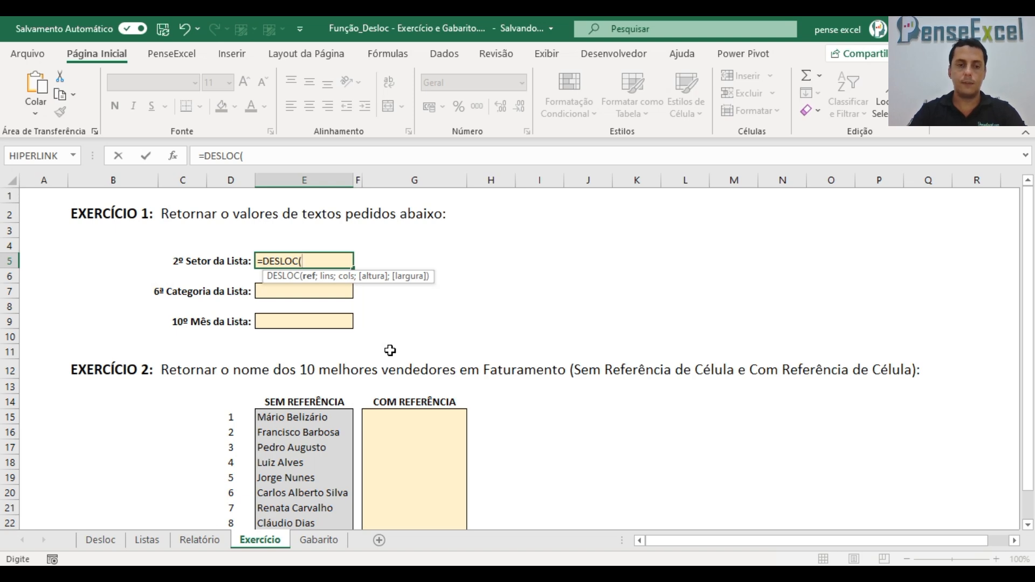
pyautogui.click(144, 540)
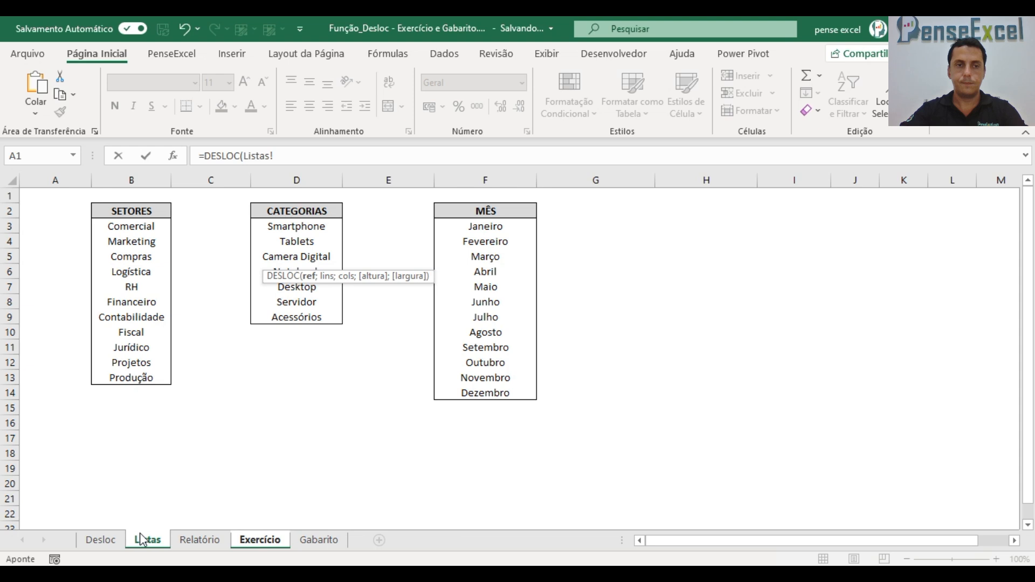
pyautogui.click(149, 210)
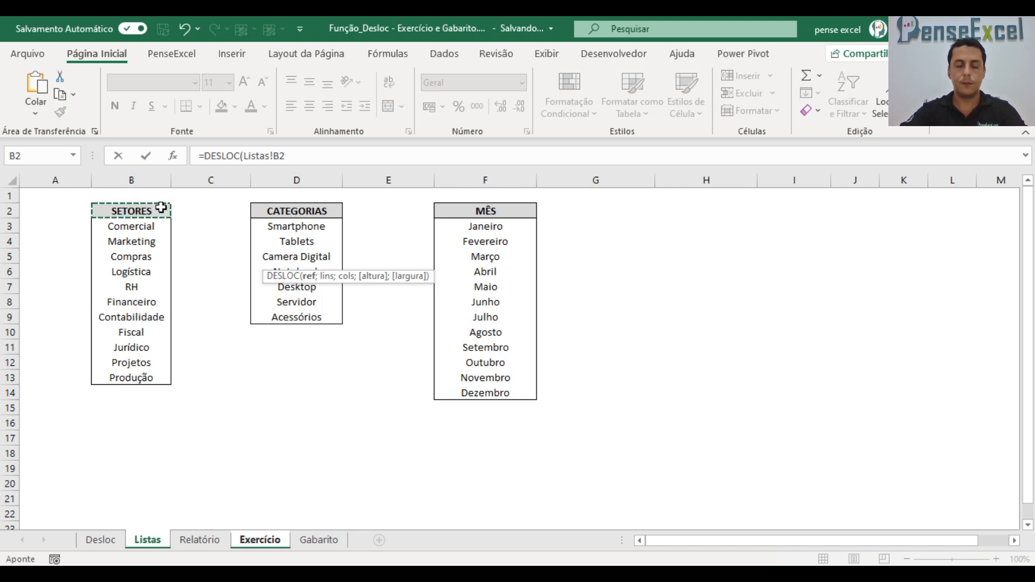
pyautogui.write(';')
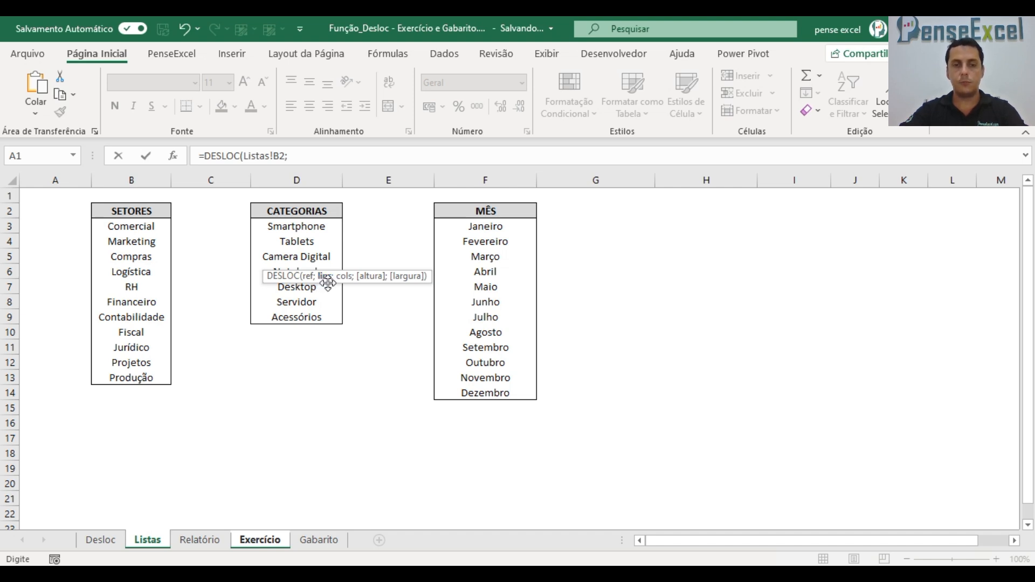
pyautogui.click(261, 541)
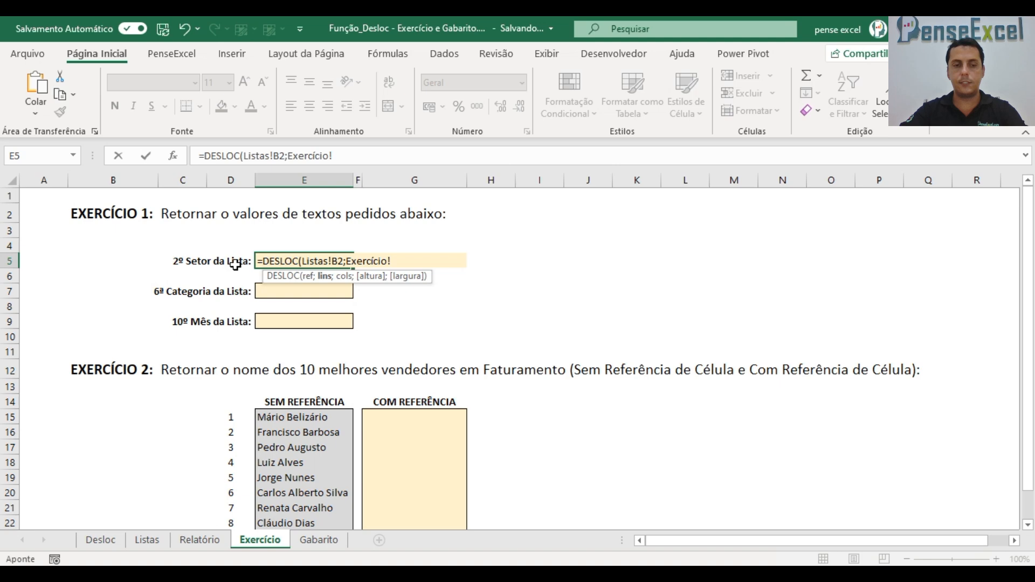
pyautogui.click(147, 541)
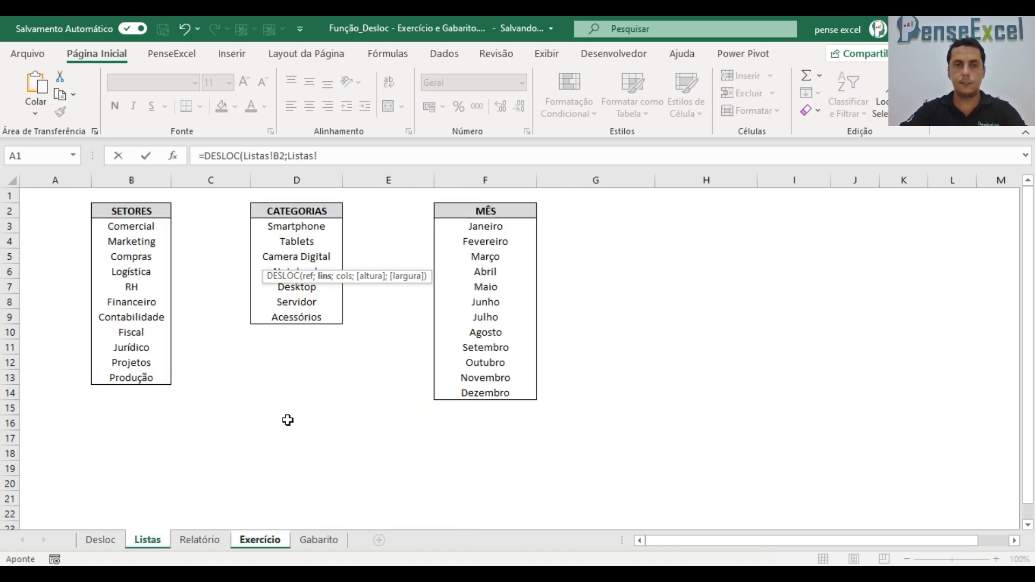
pyautogui.press('BackSpace')
pyautogui.press('BackSpace')
pyautogui.press('BackSpace')
pyautogui.press('BackSpace')
pyautogui.press('BackSpace')
pyautogui.press('BackSpace')
pyautogui.press('BackSpace')
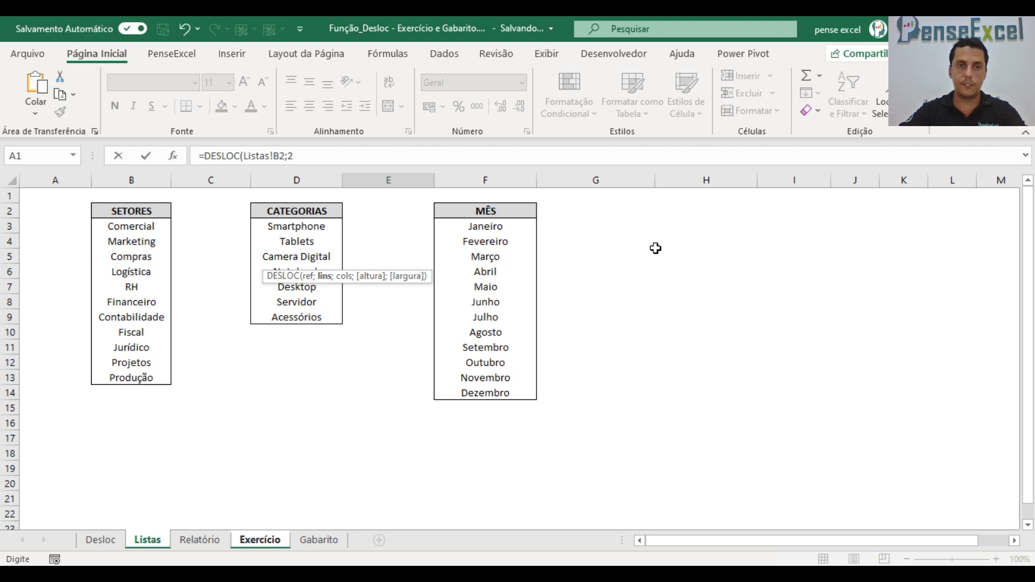
# Complete the DESLOC formula in E5 with a row offset of 2 and a column offset of 0
pyautogui.write(';0')
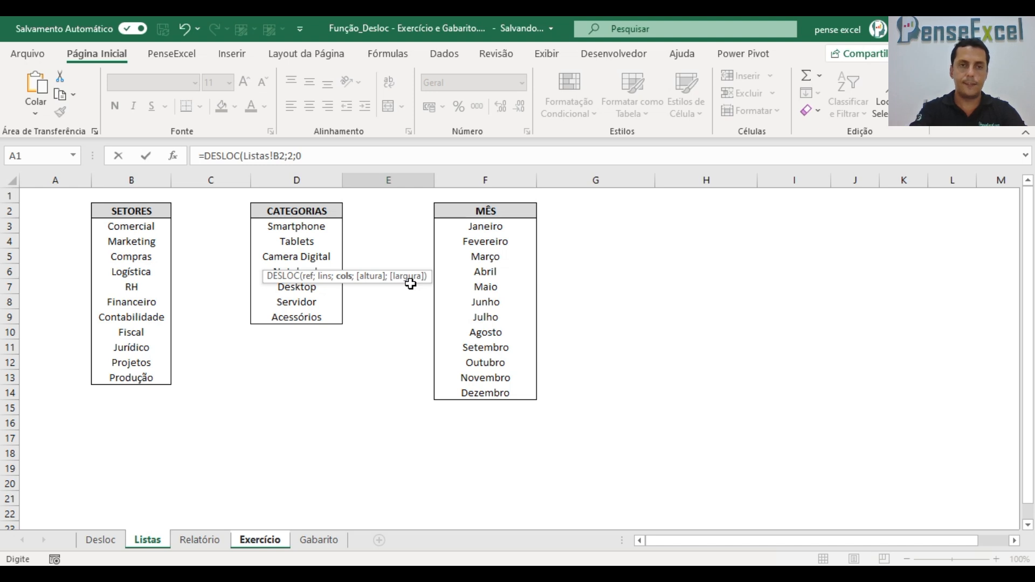
pyautogui.write(')')
pyautogui.press('Return')
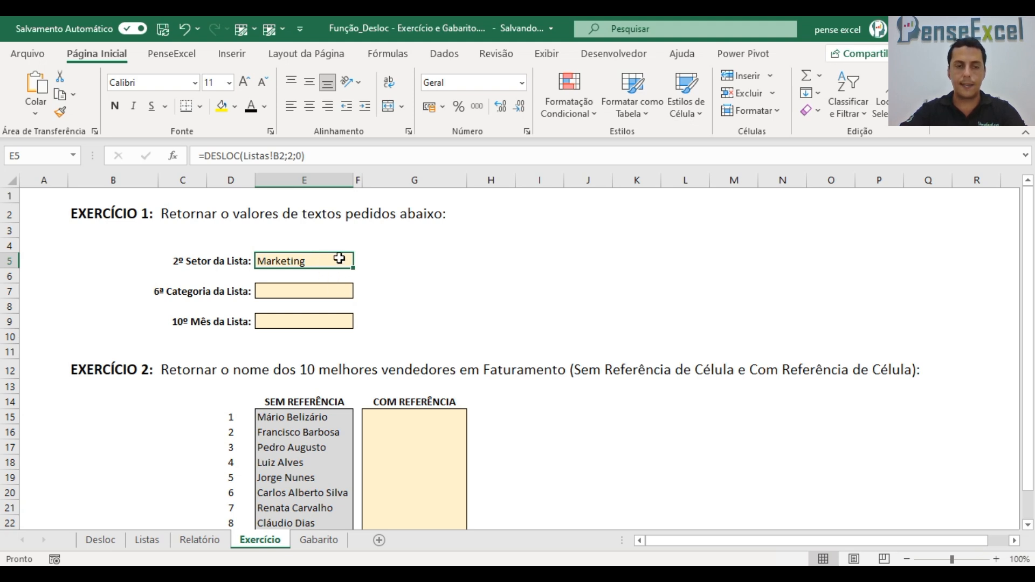
# Check the second entry of the SETORES list on the Listas sheet, and select E7 on the Exercício sheet
pyautogui.click(147, 543)
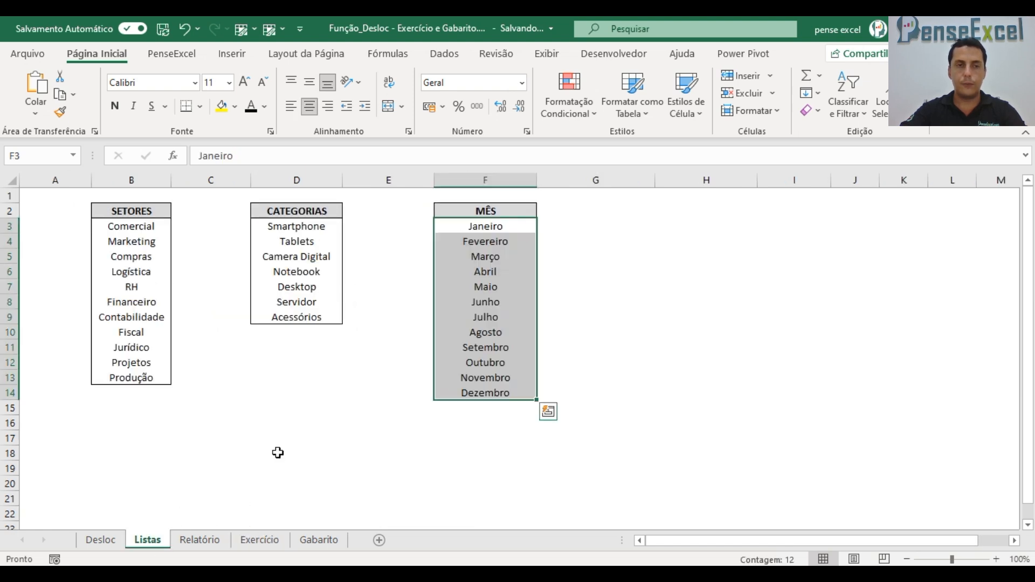
pyautogui.click(152, 241)
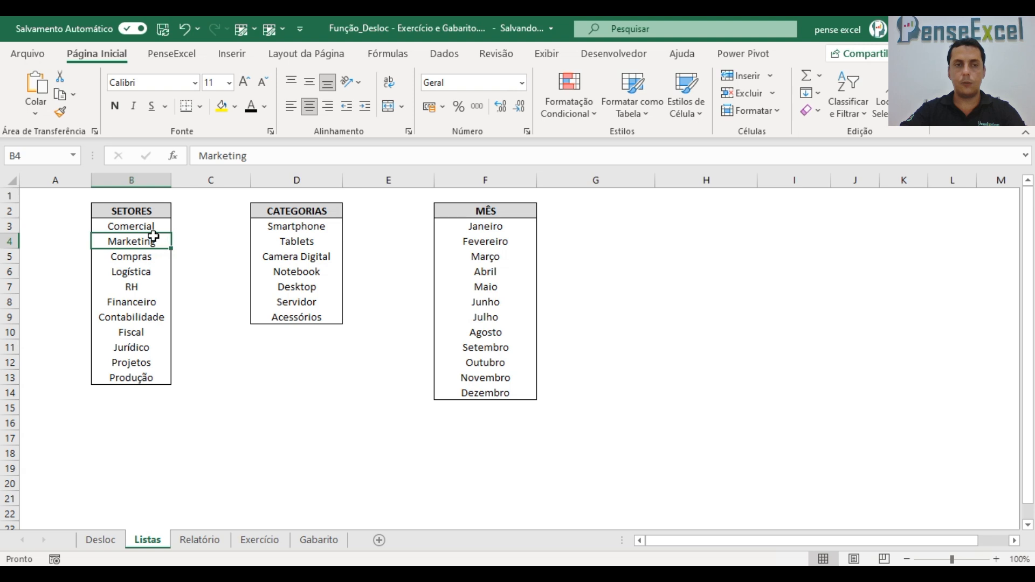
pyautogui.click(150, 227)
pyautogui.moveTo(149, 227); pyautogui.dragTo(140, 377)
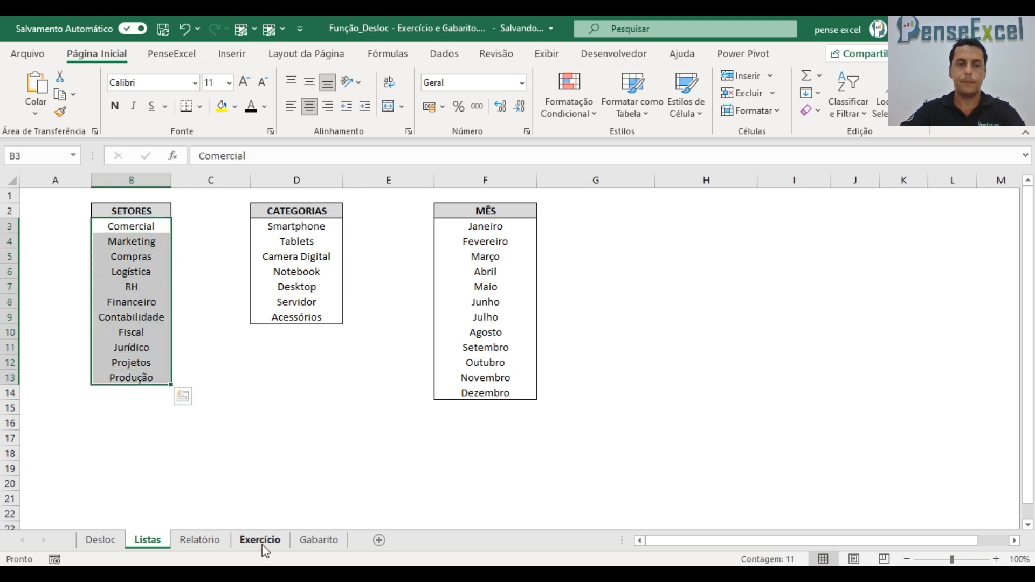
pyautogui.click(264, 545)
pyautogui.click(301, 293)
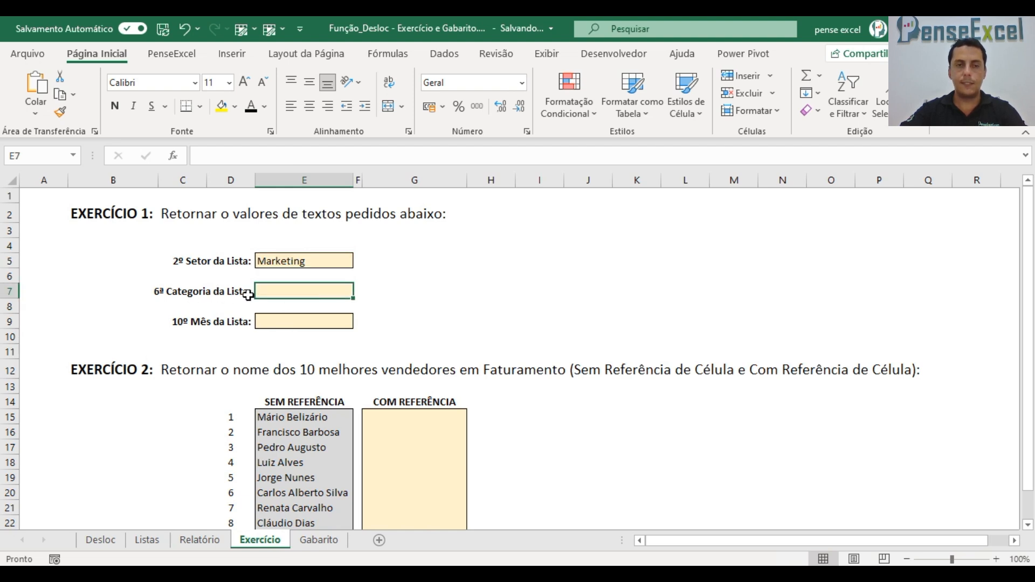
# Enter a DESLOC formula in E7 referencing the CATEGORIAS header, Listas!D2, with a row offset of 6 and a column offset of 0
pyautogui.write('=')
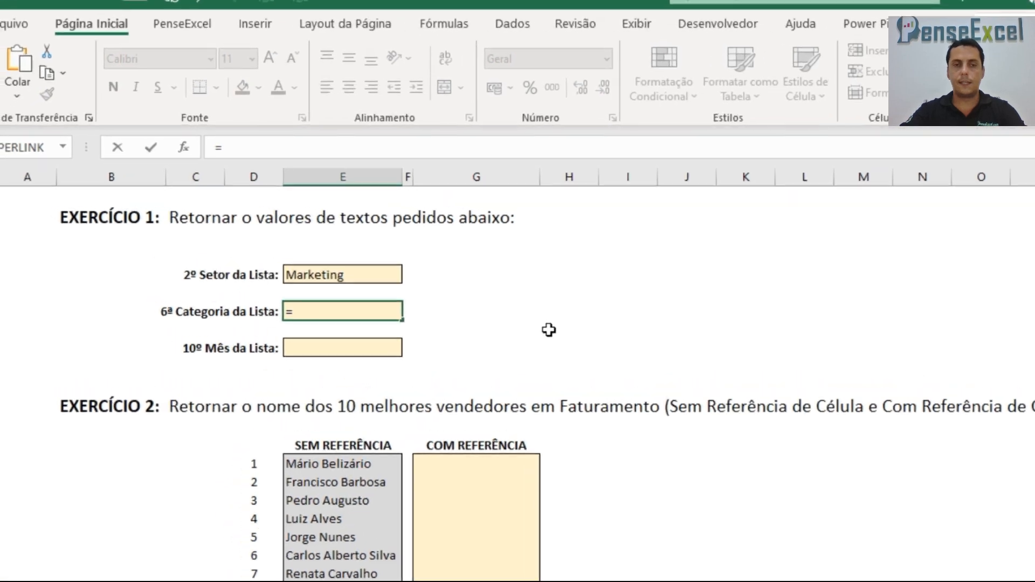
pyautogui.write('desloc')
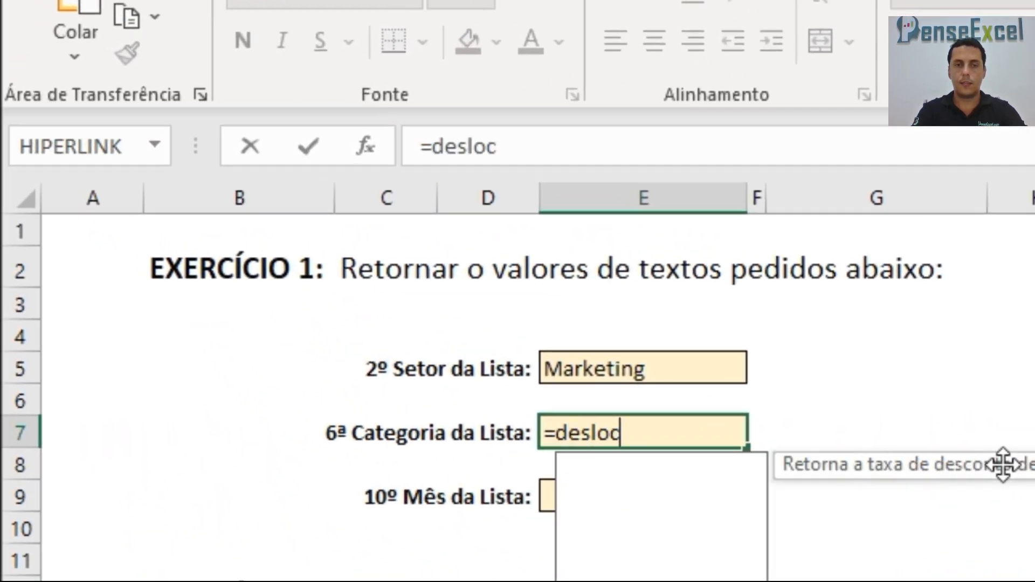
pyautogui.press('Tab')
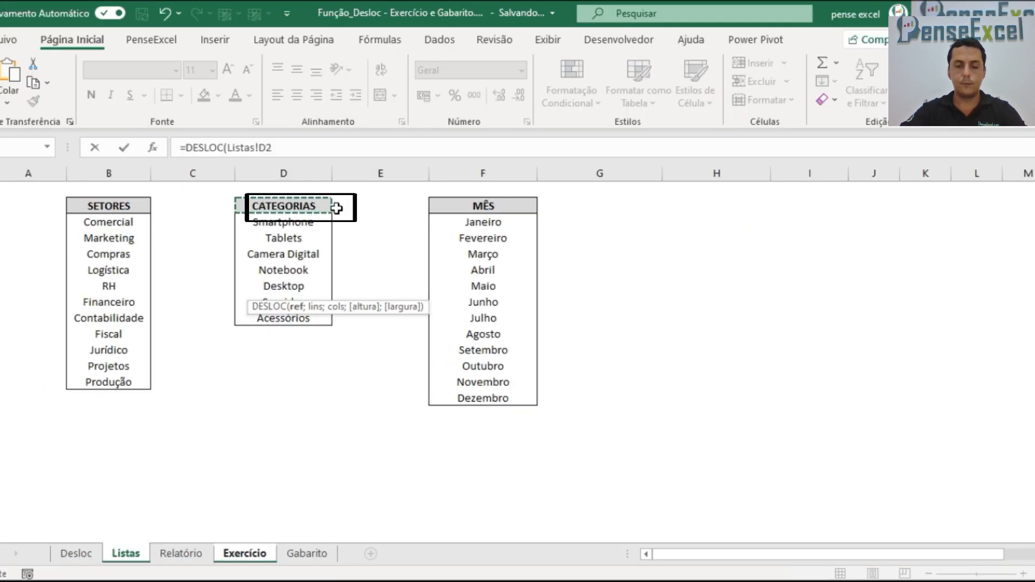
pyautogui.write(';')
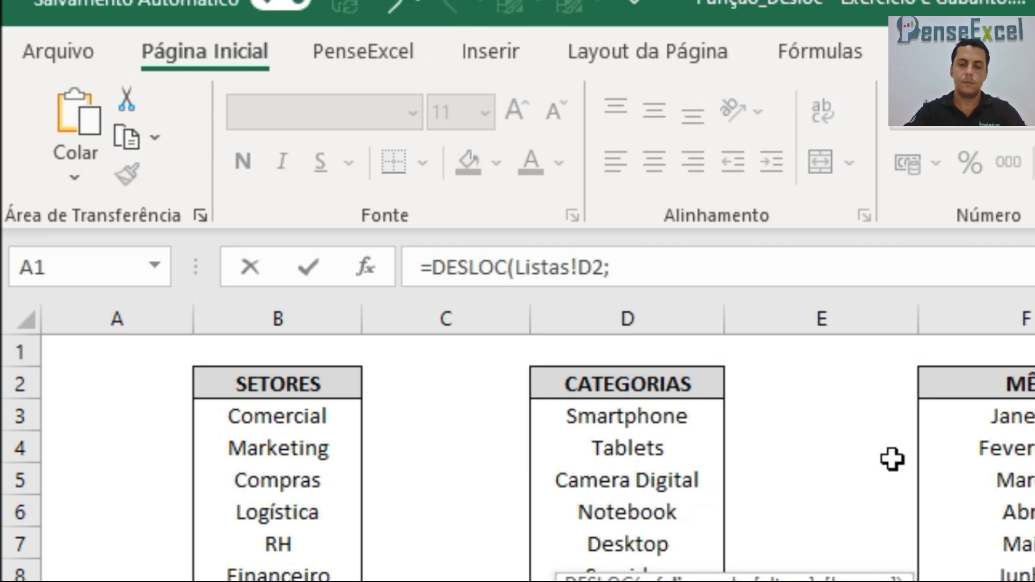
pyautogui.write('6')
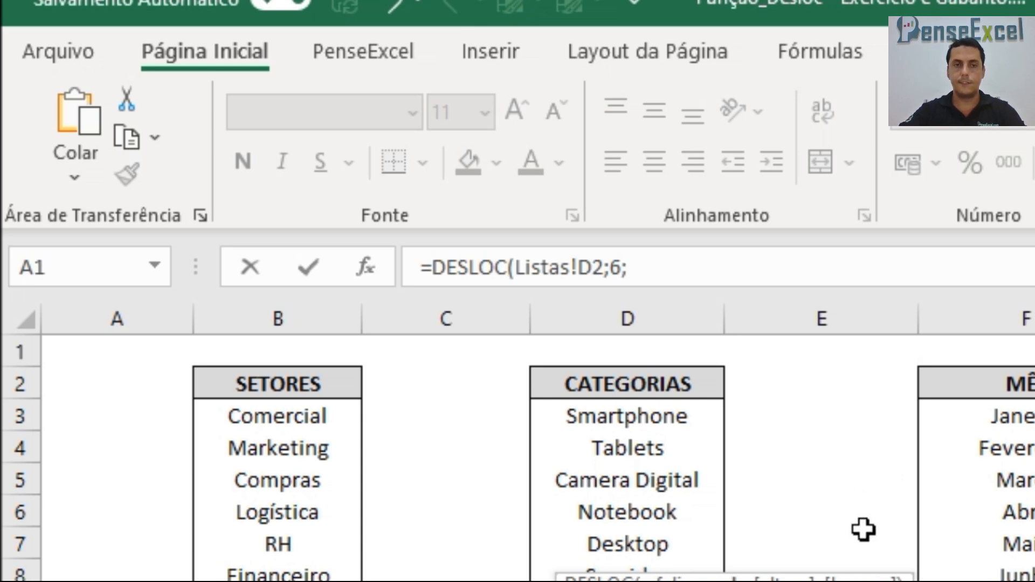
pyautogui.write(';0')
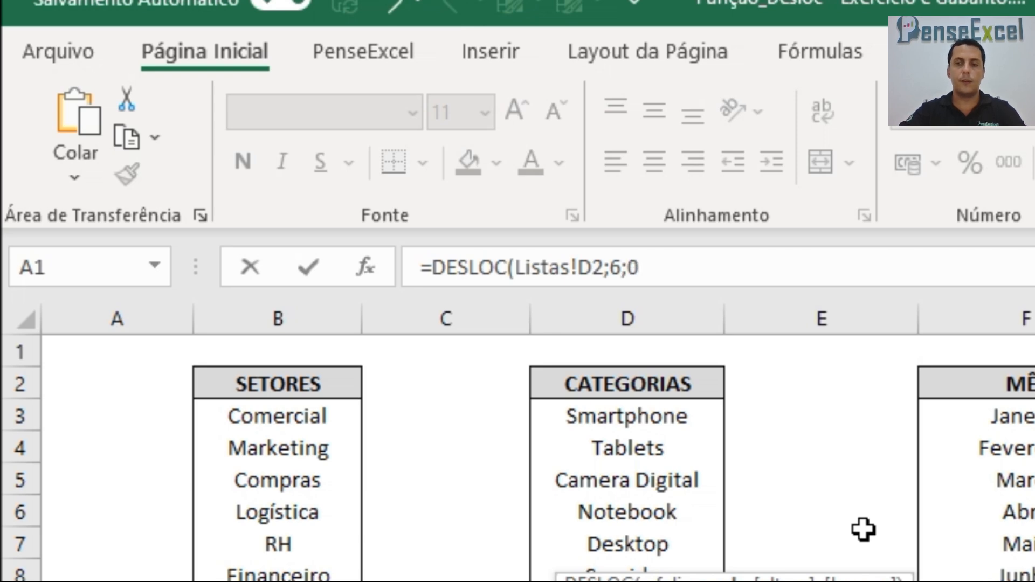
pyautogui.write(')')
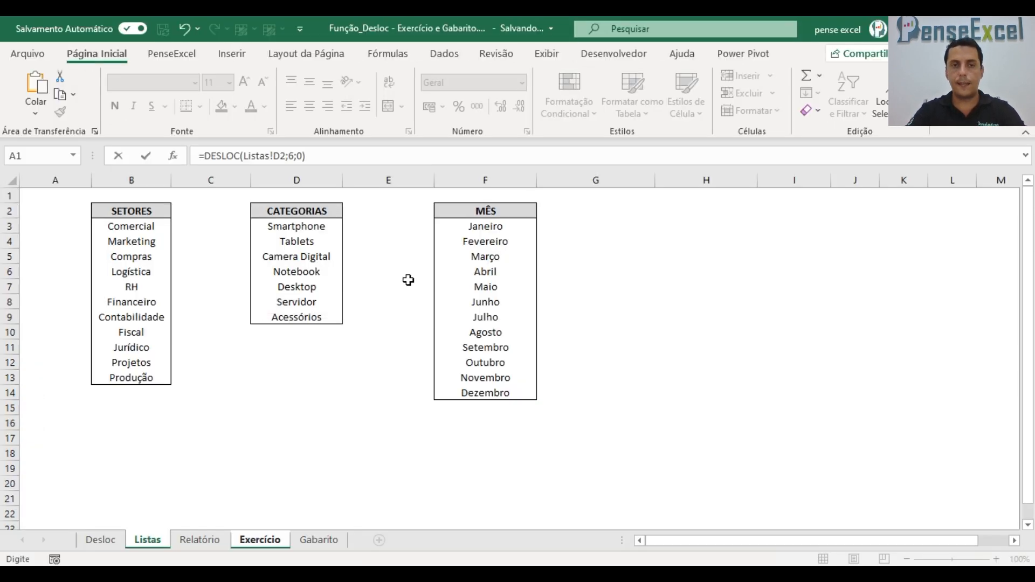
pyautogui.press('Return')
pyautogui.press('Up')
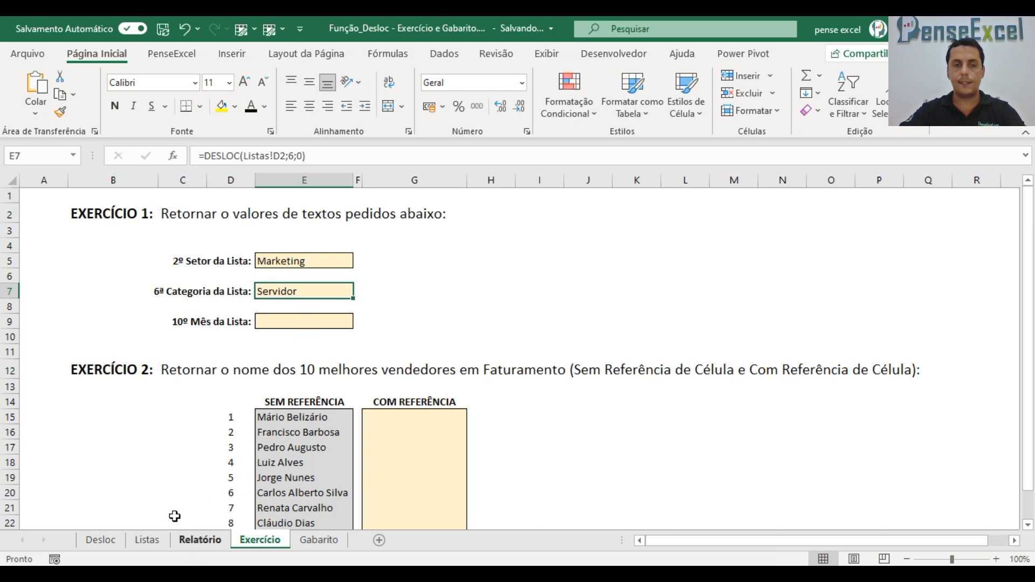
# Check the first six entries of the CATEGORIAS list on the Listas sheet, and return to the Exercício sheet
pyautogui.click(151, 545)
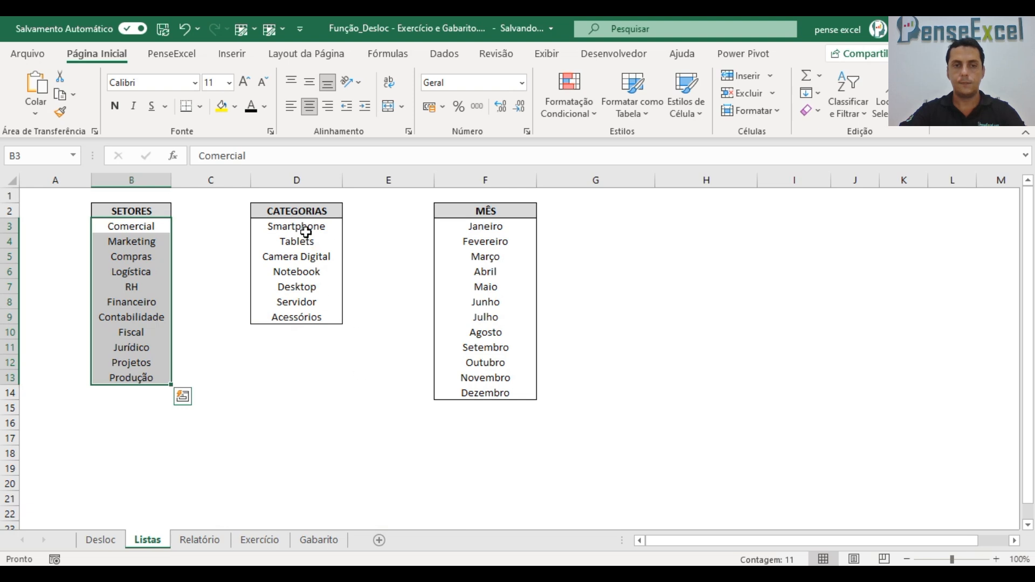
pyautogui.moveTo(303, 225); pyautogui.dragTo(298, 303)
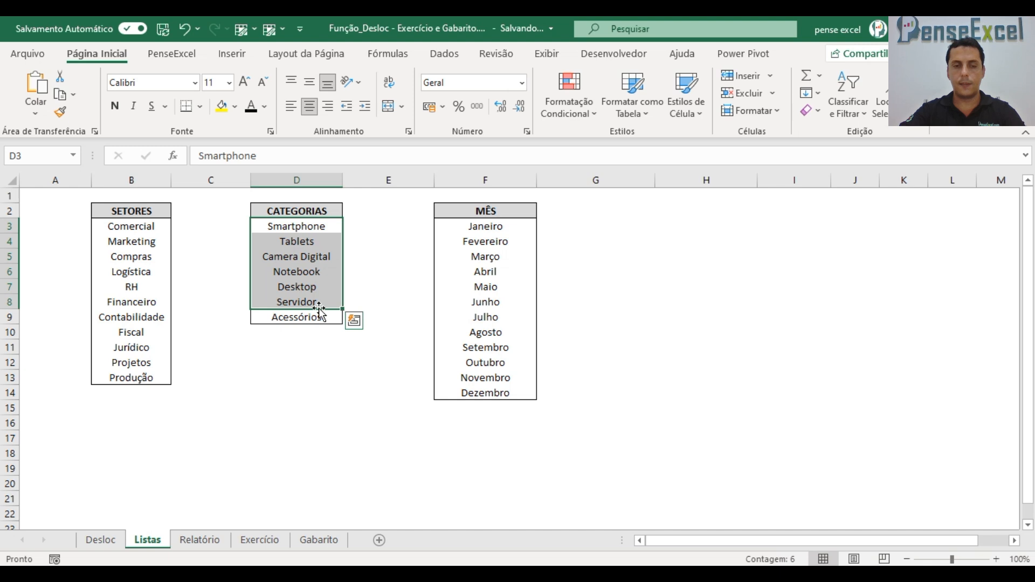
pyautogui.click(258, 544)
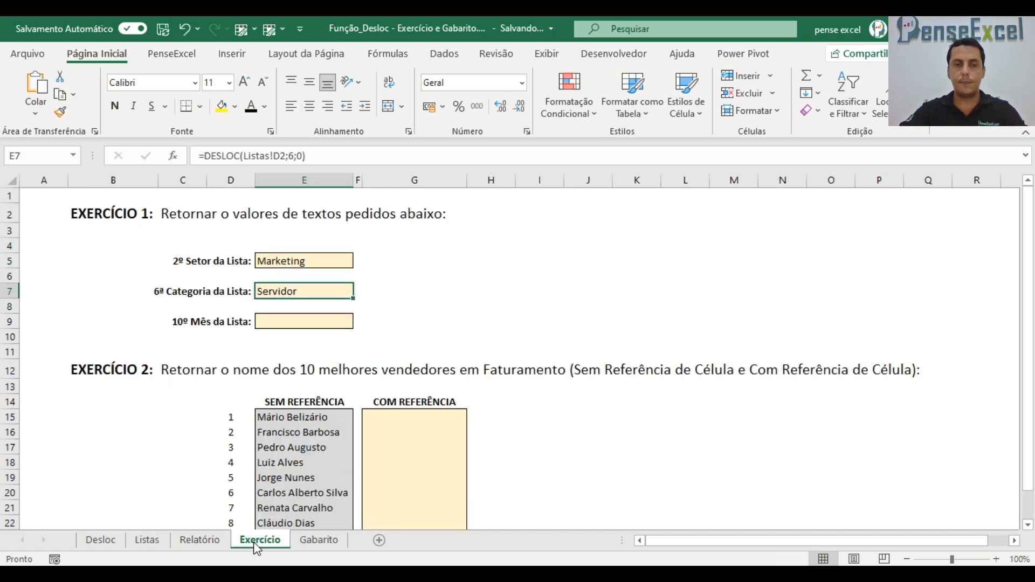
# Enter a DESLOC formula in E9 referencing the MÊS header, Listas!F2, with a row offset of 10 and a column offset of 0
pyautogui.click(285, 321)
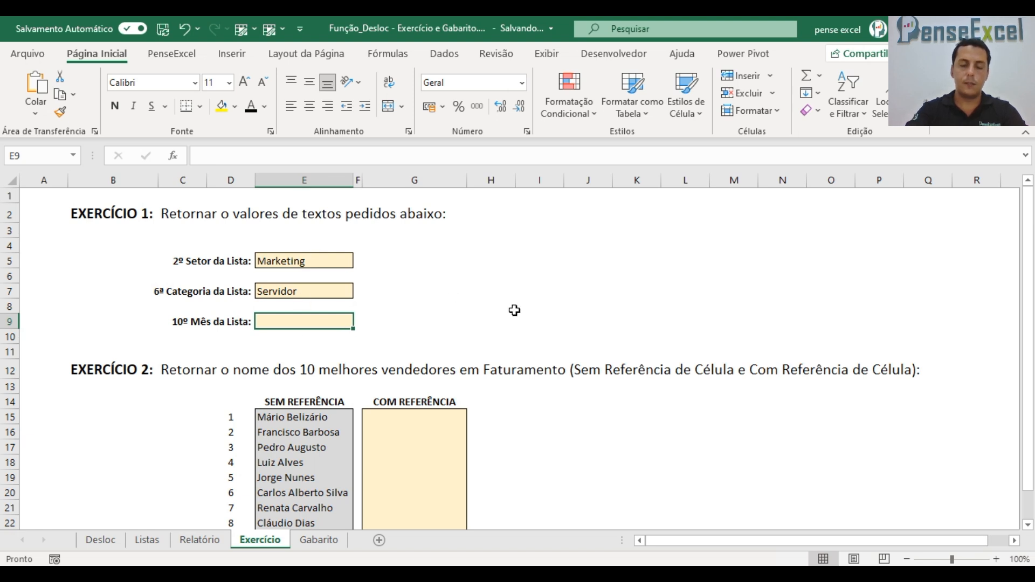
pyautogui.write('=desloc')
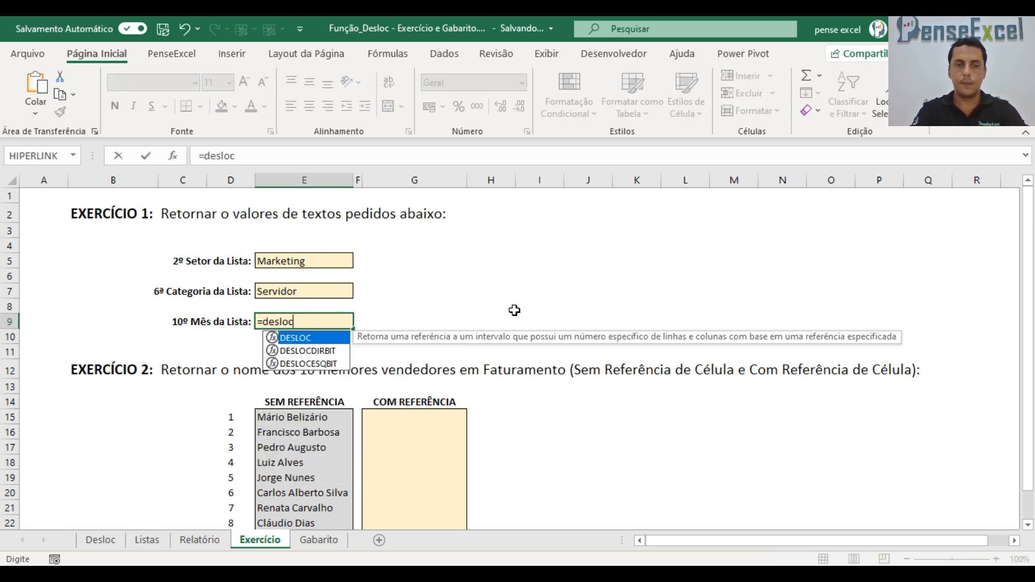
pyautogui.press('Tab')
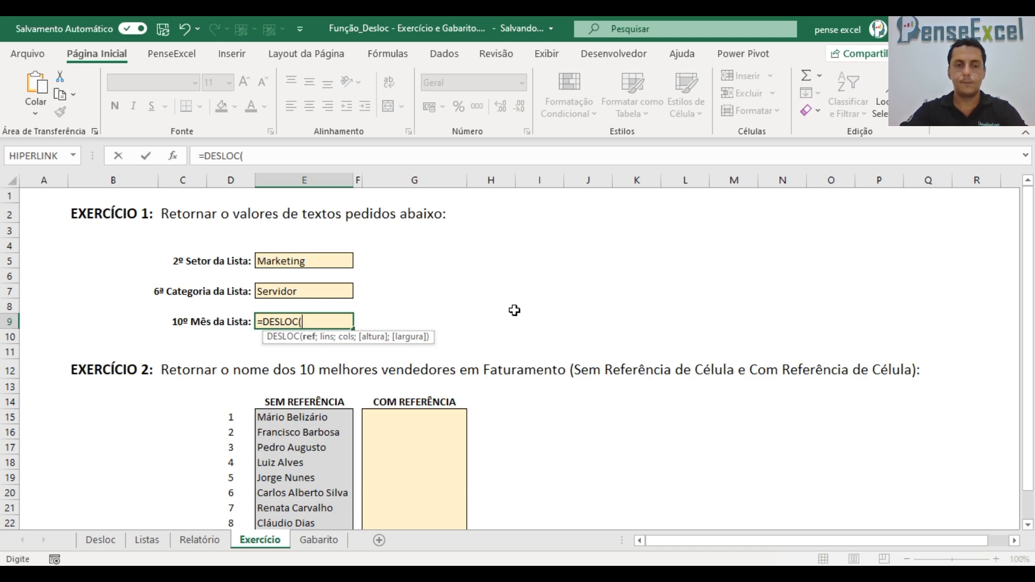
pyautogui.click(151, 539)
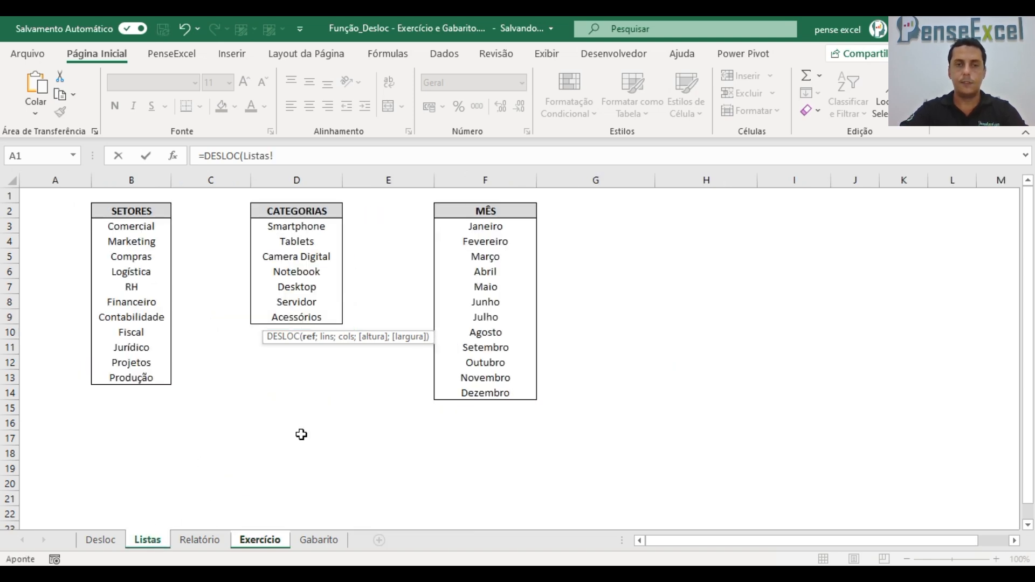
pyautogui.click(485, 210)
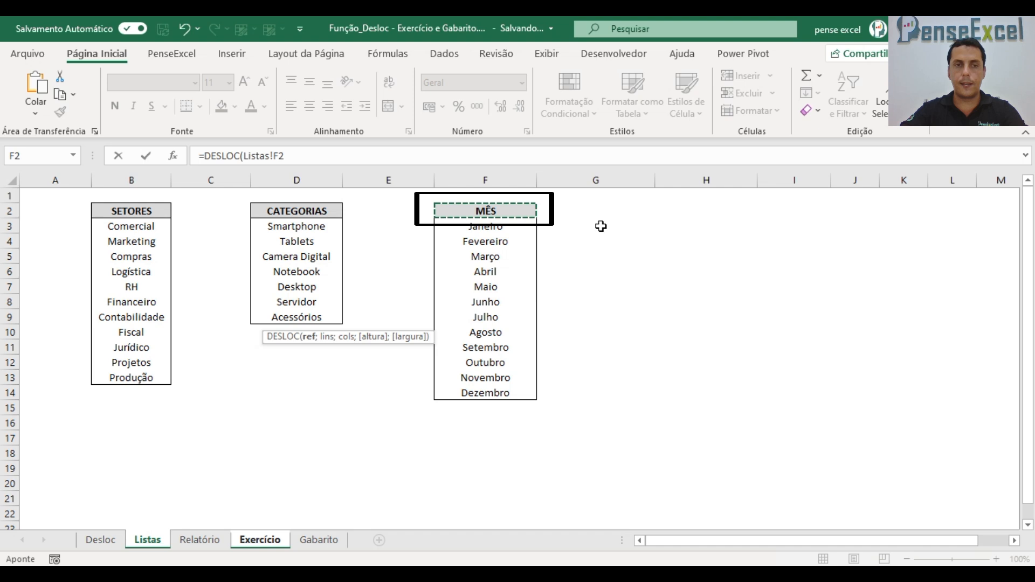
pyautogui.write(';10')
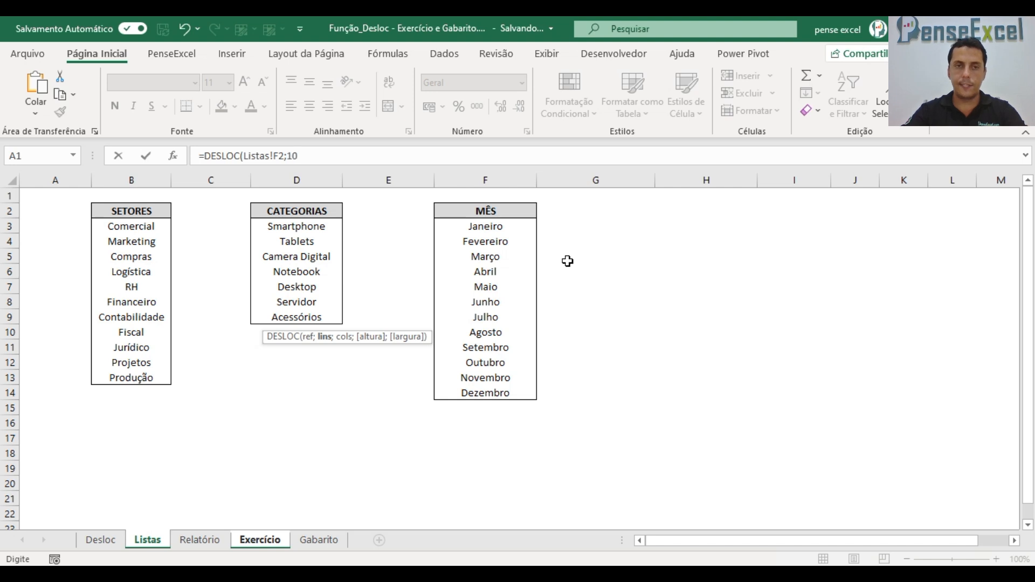
pyautogui.write(';')
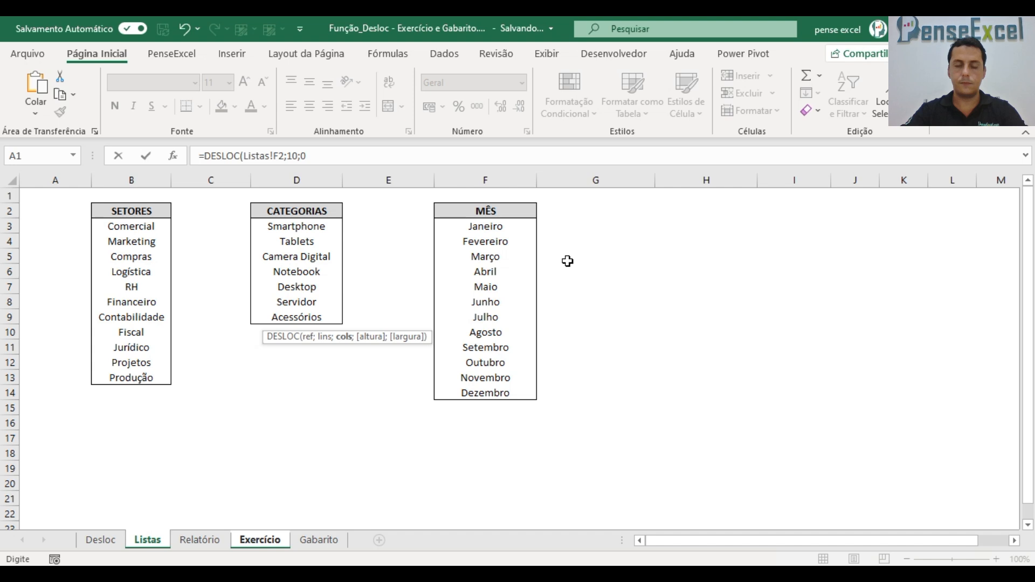
pyautogui.write('0)')
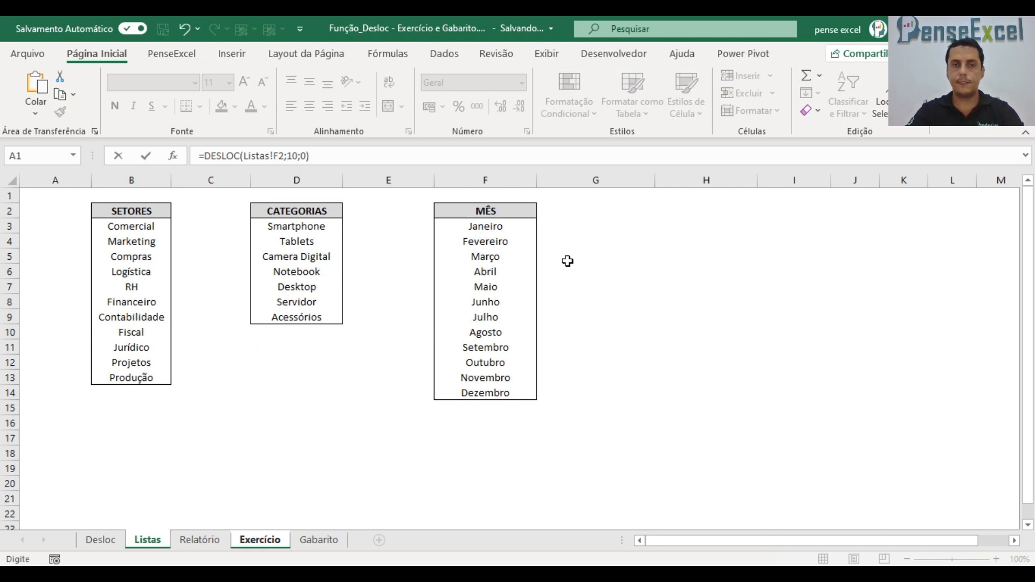
pyautogui.press('Return')
pyautogui.press('Up')
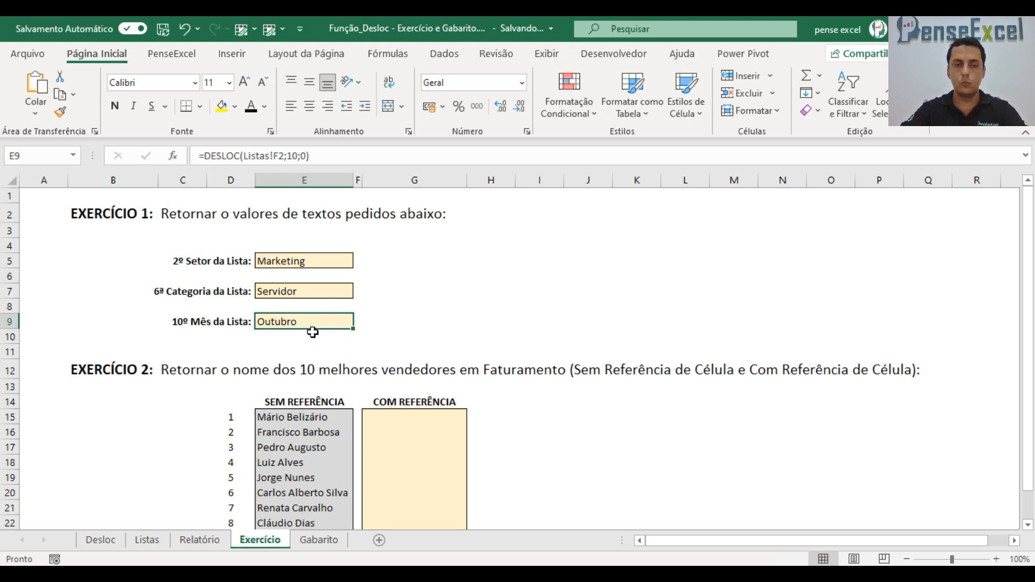
# Check the first ten entries of the MÊS list on the Listas sheet, and return to the Exercício sheet
pyautogui.click(147, 540)
pyautogui.moveTo(485, 226); pyautogui.dragTo(484, 362)
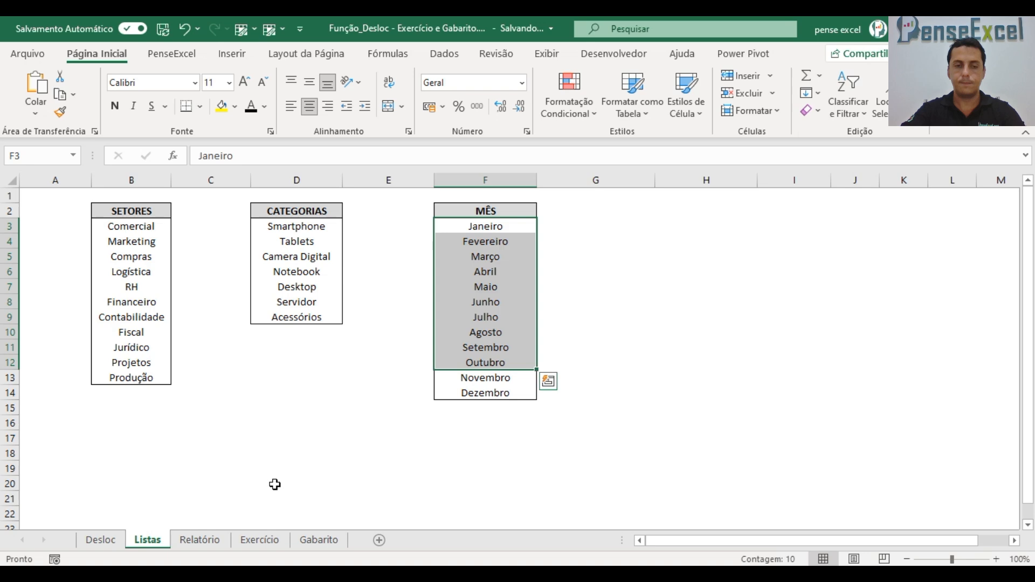
pyautogui.click(260, 540)
# Review Exercise 2's instructions on the Desloc sheet and its SEM REFERÊNCIA column, E15:E24, on the Exercício sheet
pyautogui.click(407, 419)
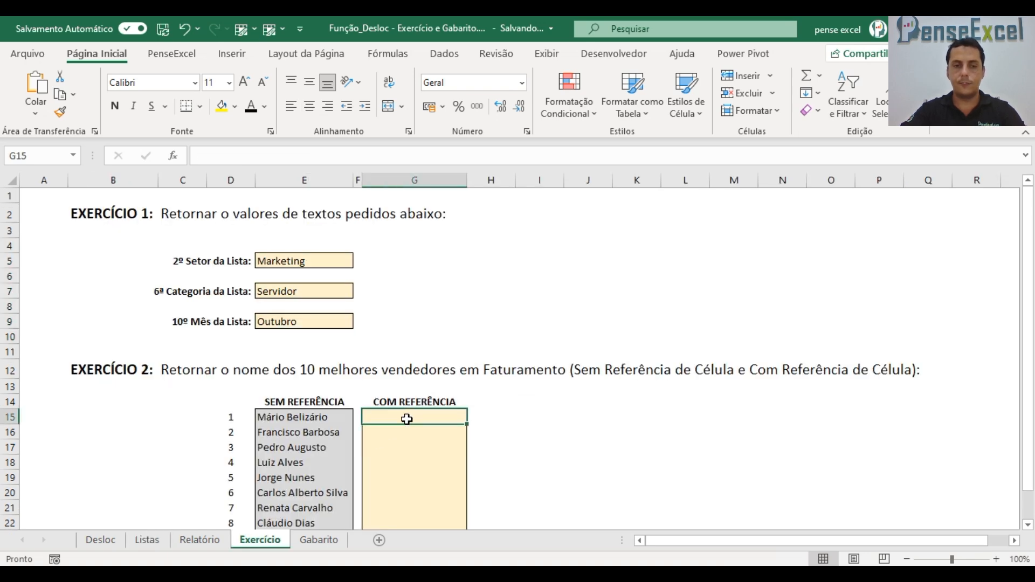
pyautogui.click(110, 542)
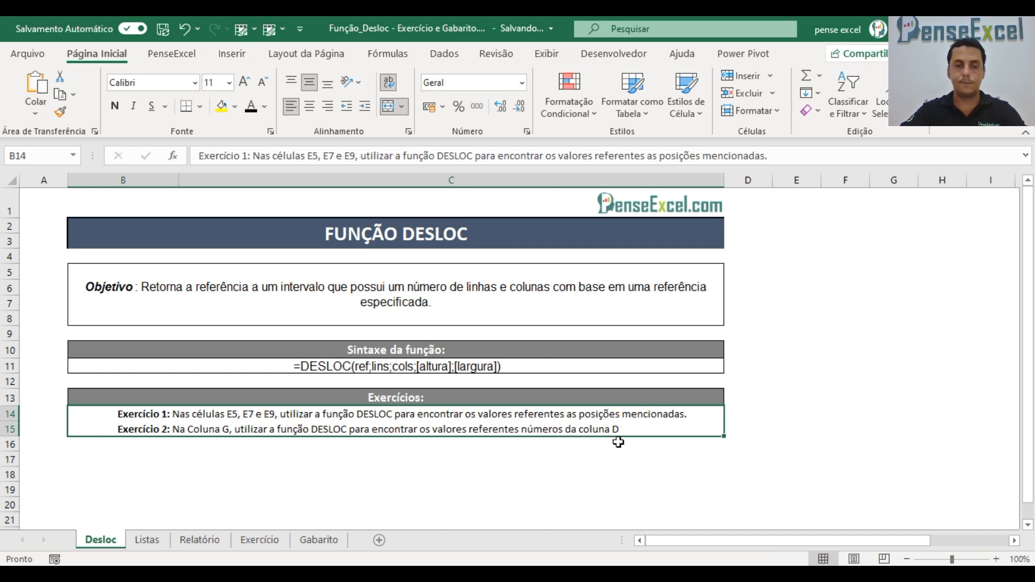
pyautogui.click(258, 541)
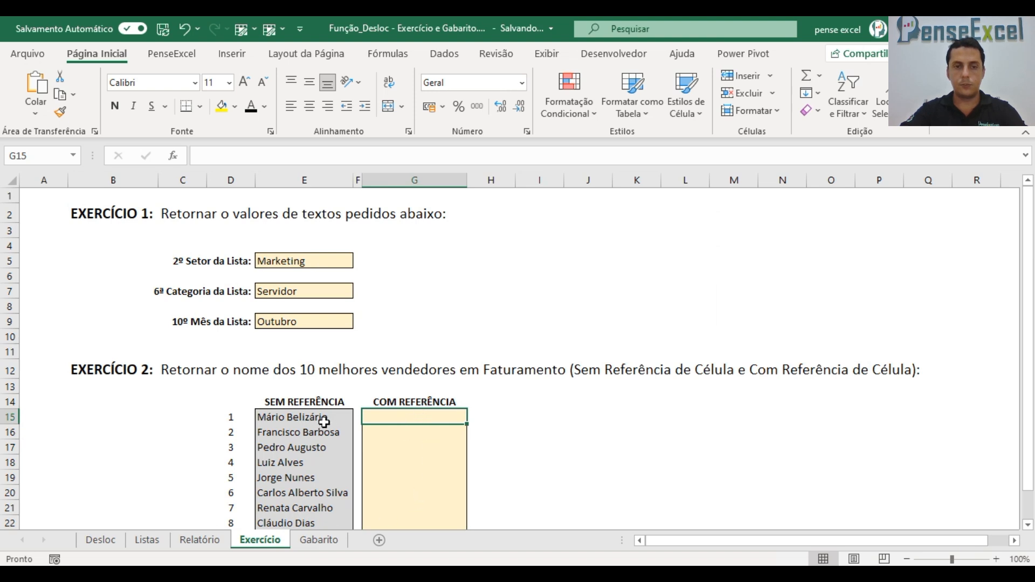
pyautogui.moveTo(293, 415); pyautogui.dragTo(289, 504)
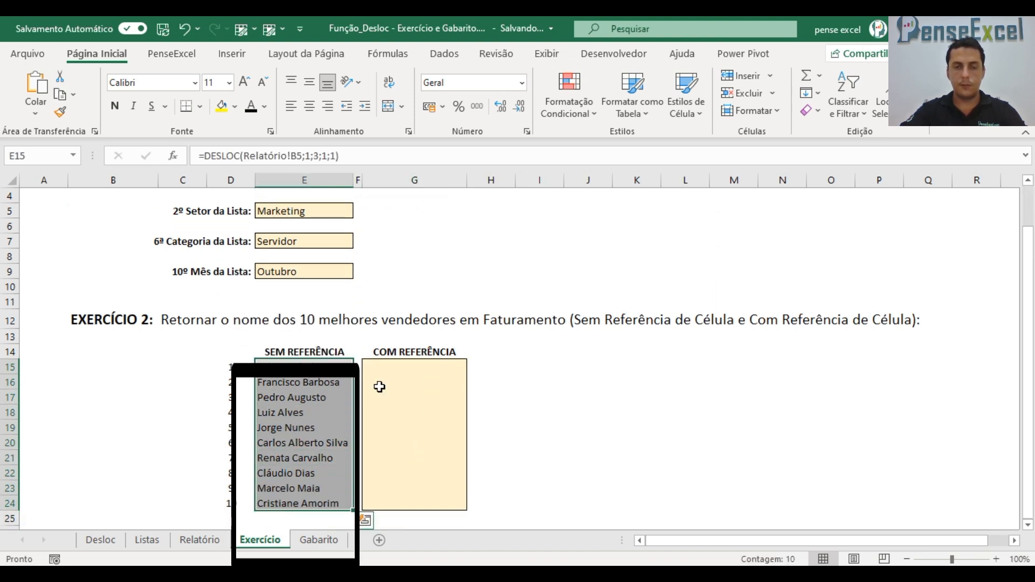
# Examine the Relatório sheet's revenue ranking, comparing the top 10 names in the VENDEDORES column with the remaining ones
pyautogui.click(199, 540)
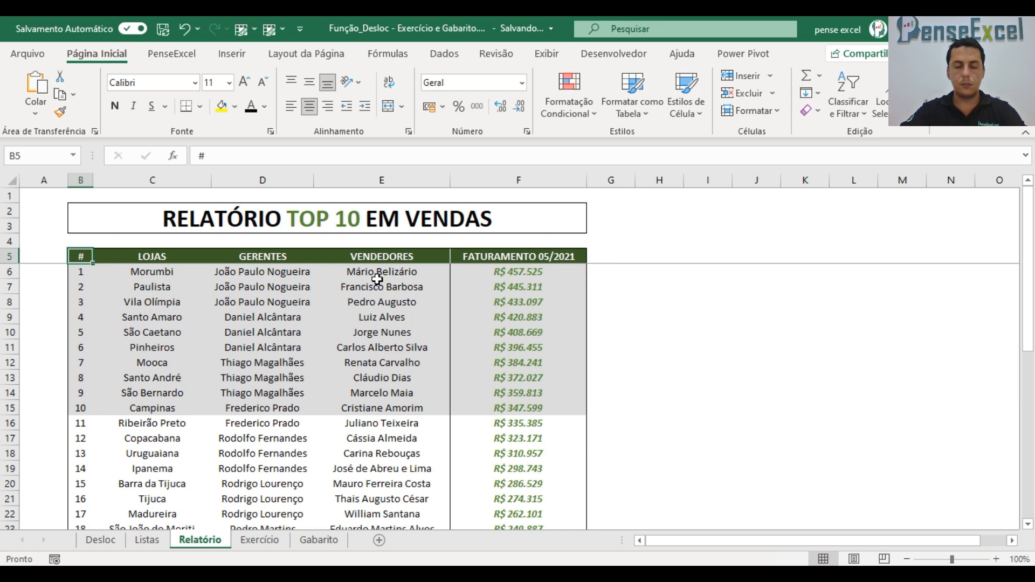
pyautogui.click(509, 274)
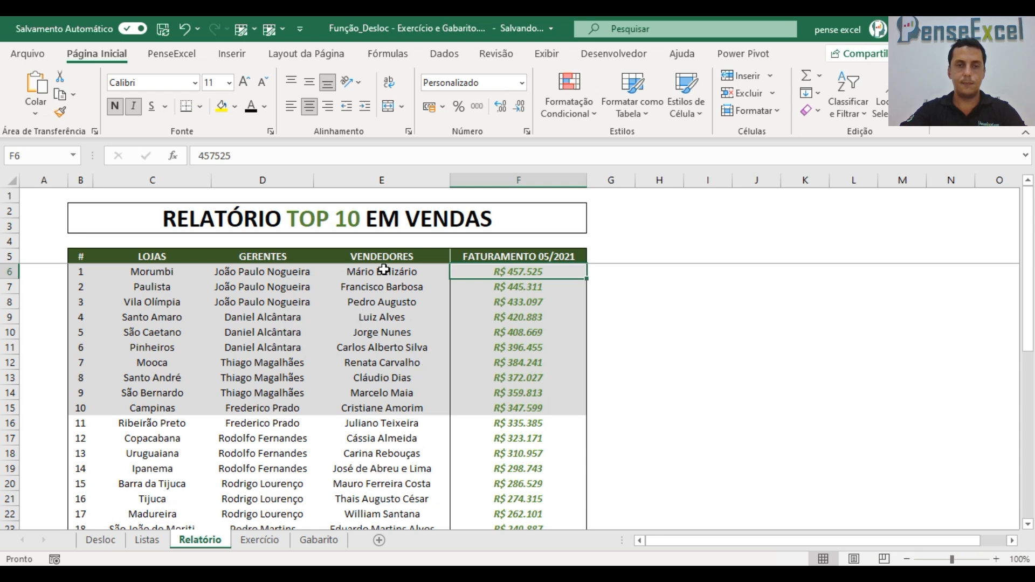
pyautogui.moveTo(381, 269); pyautogui.dragTo(398, 410)
pyautogui.scroll(-3, 410, 377)
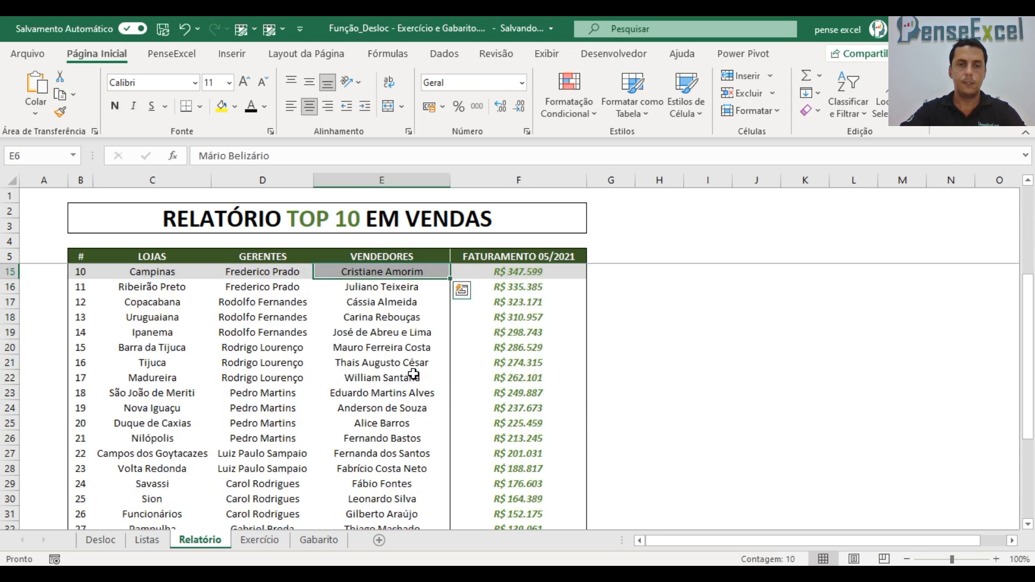
pyautogui.click(393, 288)
pyautogui.moveTo(397, 317); pyautogui.dragTo(428, 489)
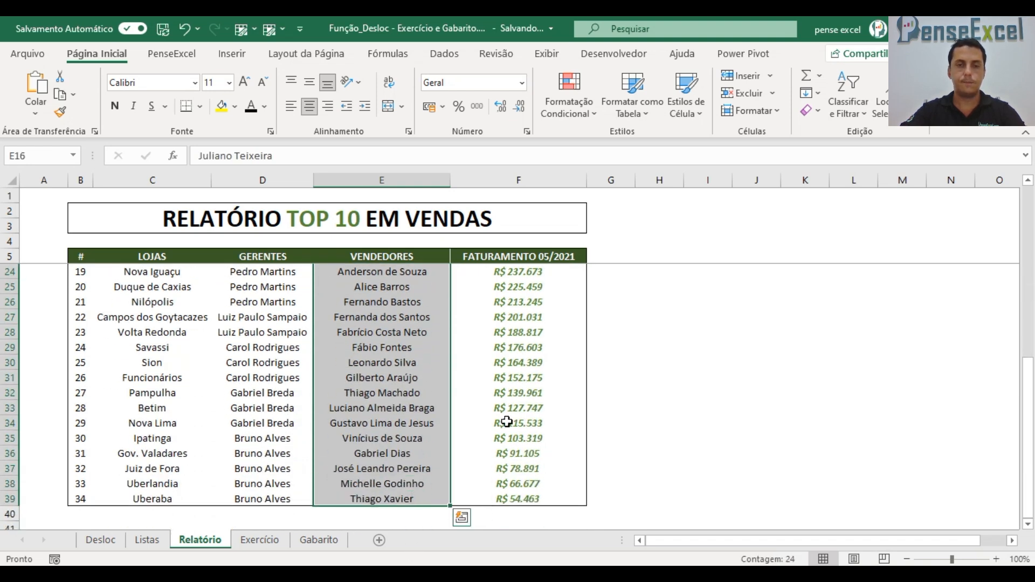
# Examine the row offset used in the DESLOC formulas of the SEM REFERÊNCIA column, E15:E24, on the Exercício sheet
pyautogui.hotkey('ctrl', 'pagedown')
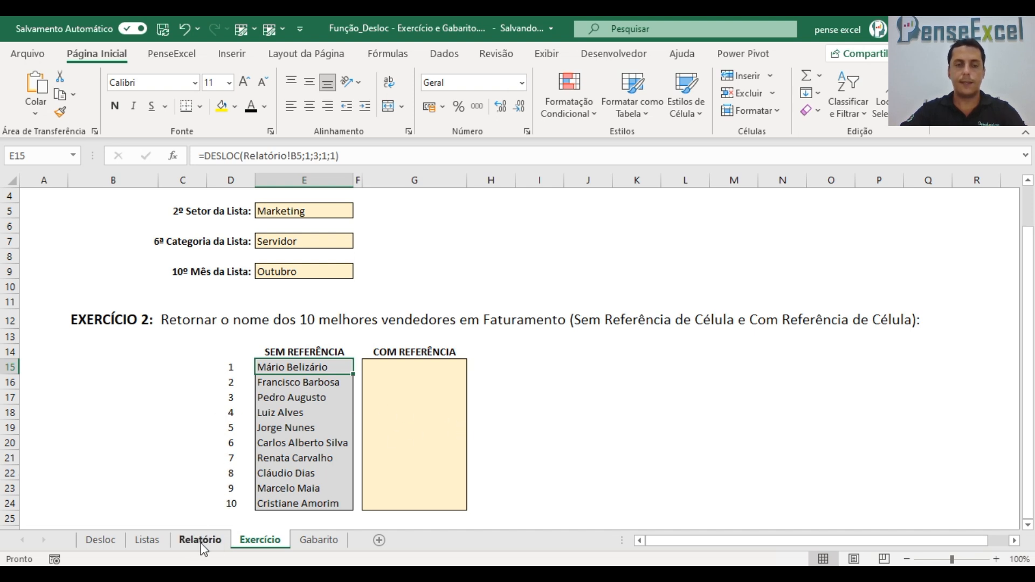
pyautogui.press('Down')
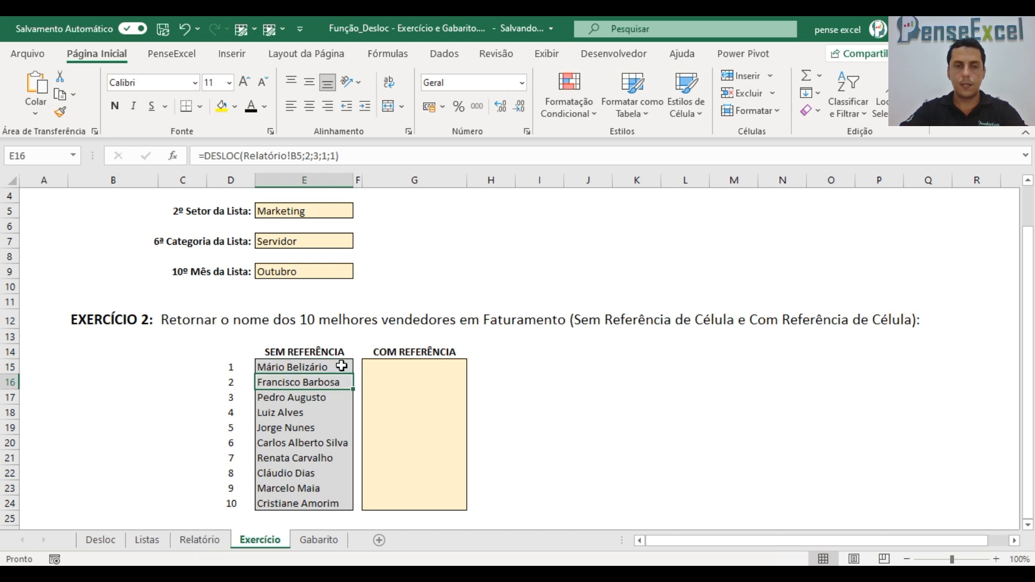
pyautogui.doubleClick(342, 367)
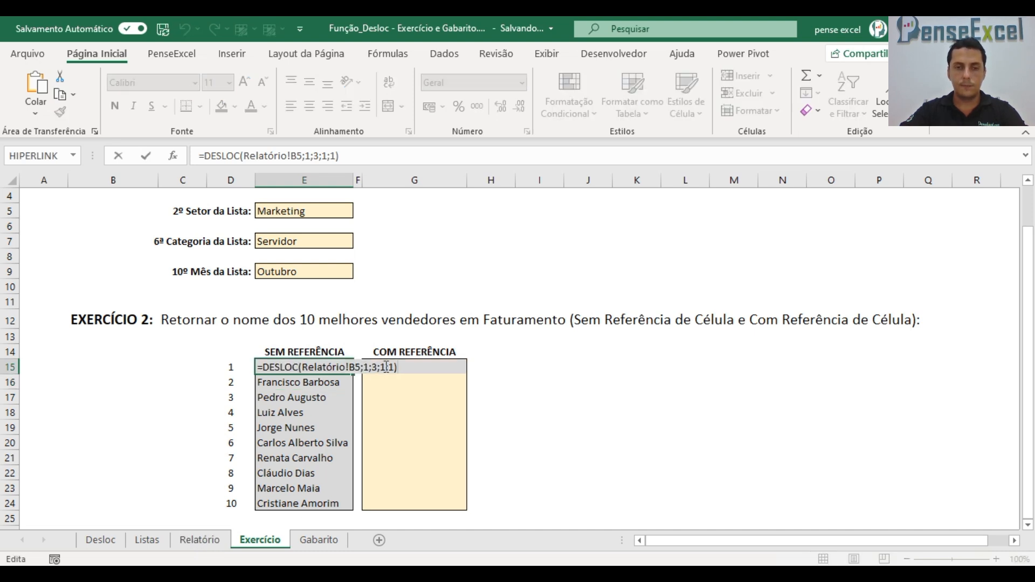
pyautogui.click(383, 366)
pyautogui.click(368, 368)
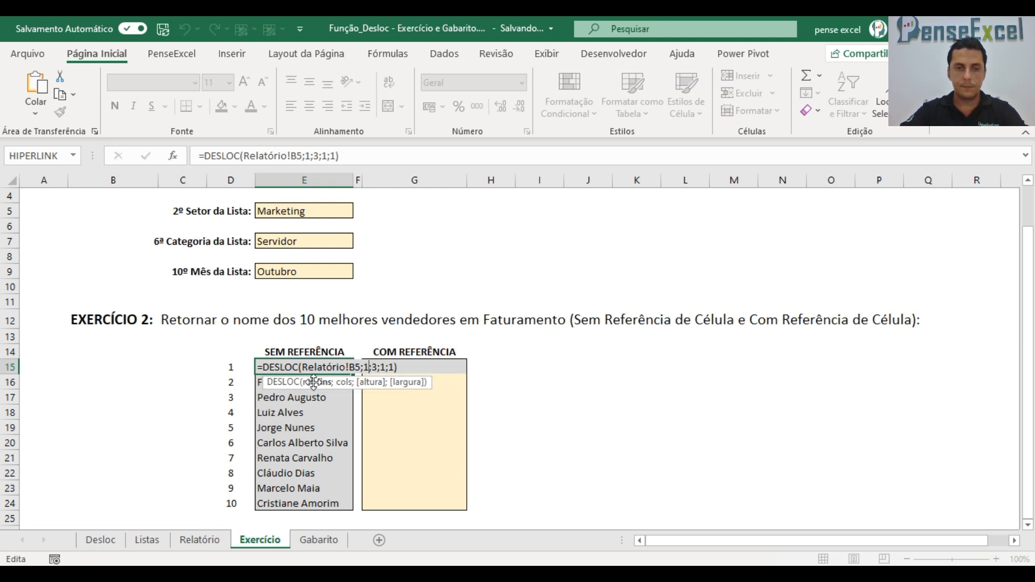
pyautogui.press('Escape')
pyautogui.doubleClick(314, 381)
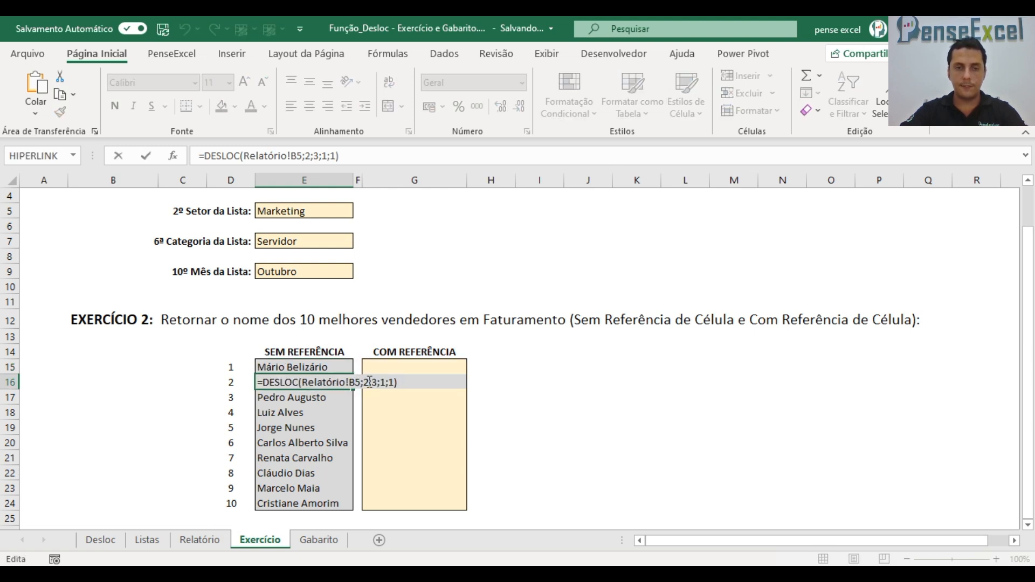
pyautogui.press('Return')
pyautogui.doubleClick(317, 397)
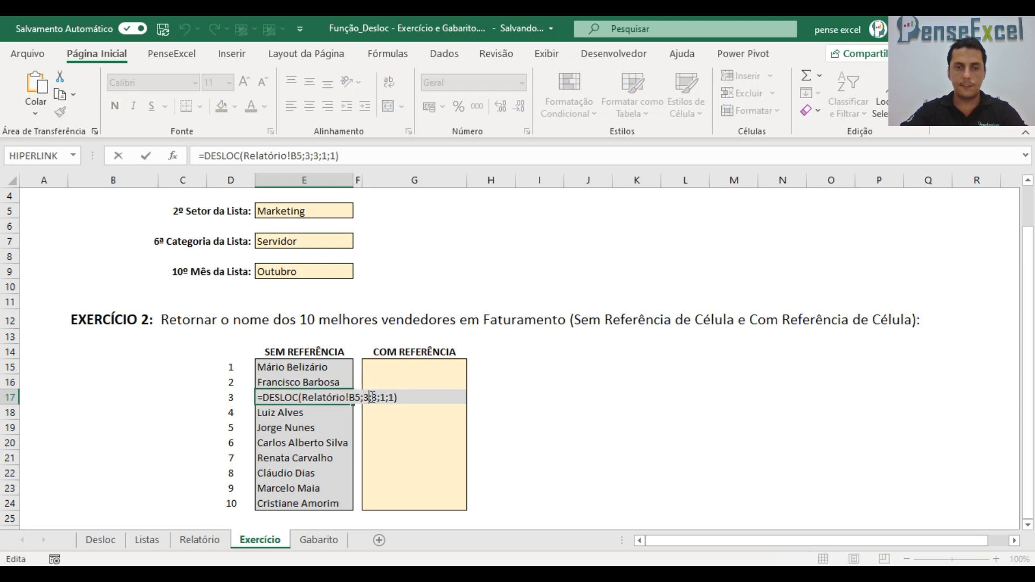
pyautogui.press('Return')
pyautogui.press('F2')
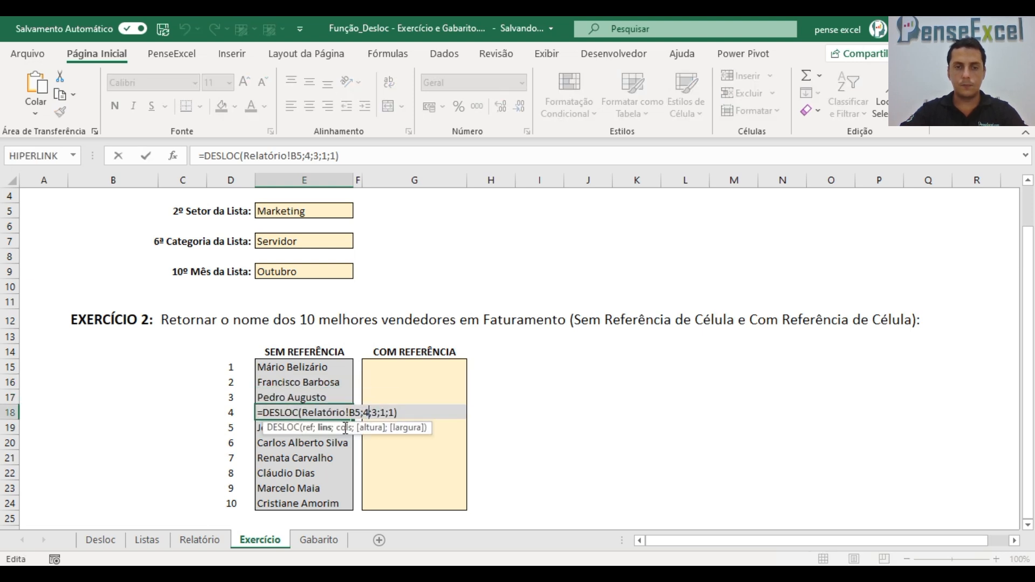
pyautogui.press('Return')
pyautogui.press('F2')
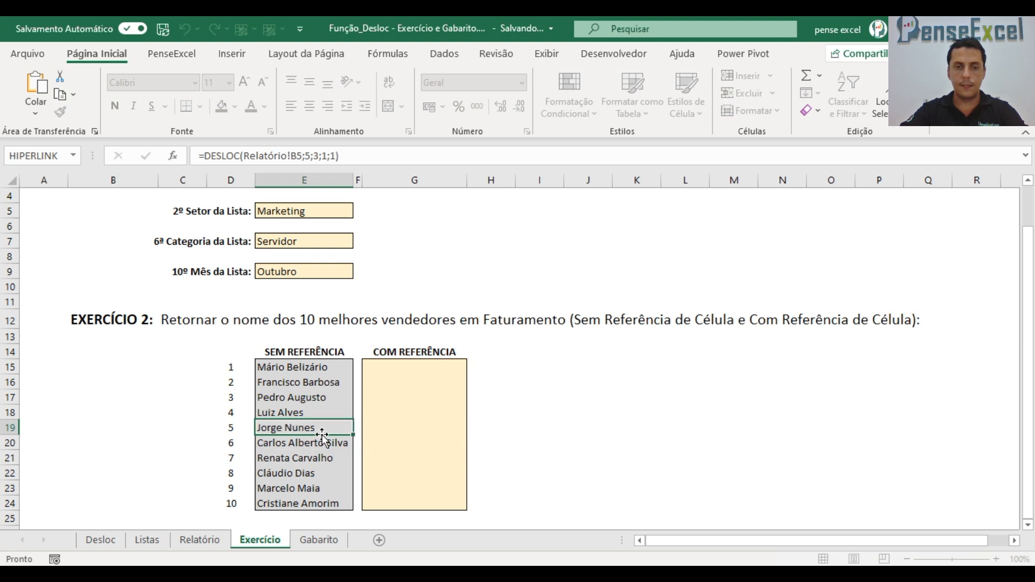
pyautogui.hotkey('ctrl', 'Return')
pyautogui.click(311, 501)
pyautogui.press('F2')
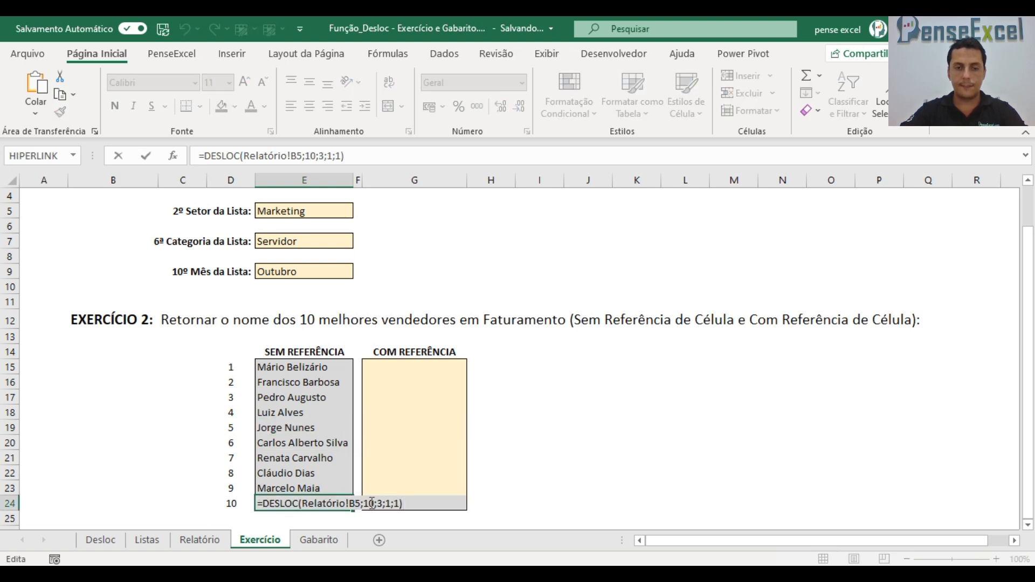
pyautogui.hotkey('ctrl', 'Return')
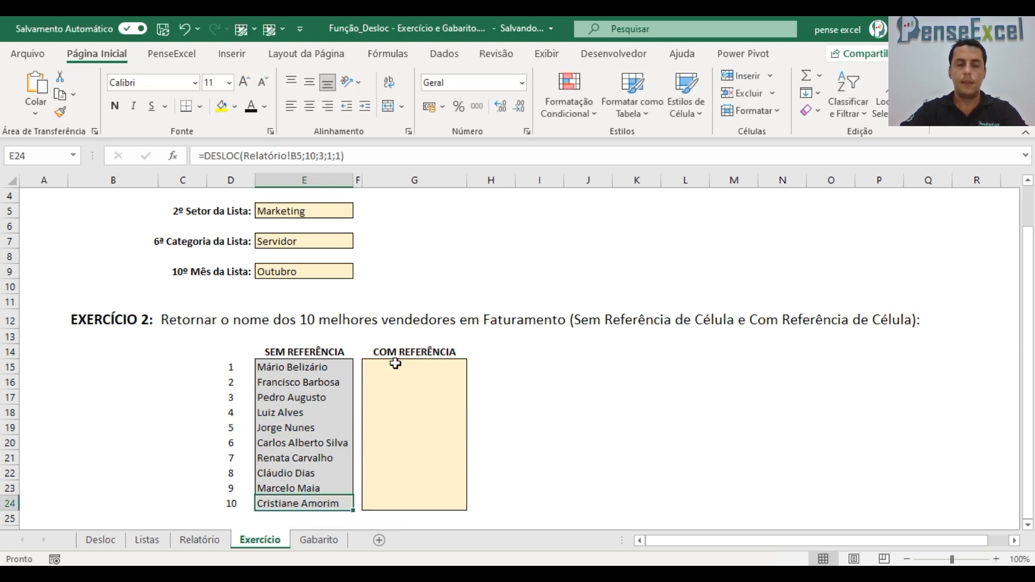
# Begin a DESLOC formula in G15 with the # header, Relatório!B5, as reference and Exercício!D15 as row offset
pyautogui.click(464, 368)
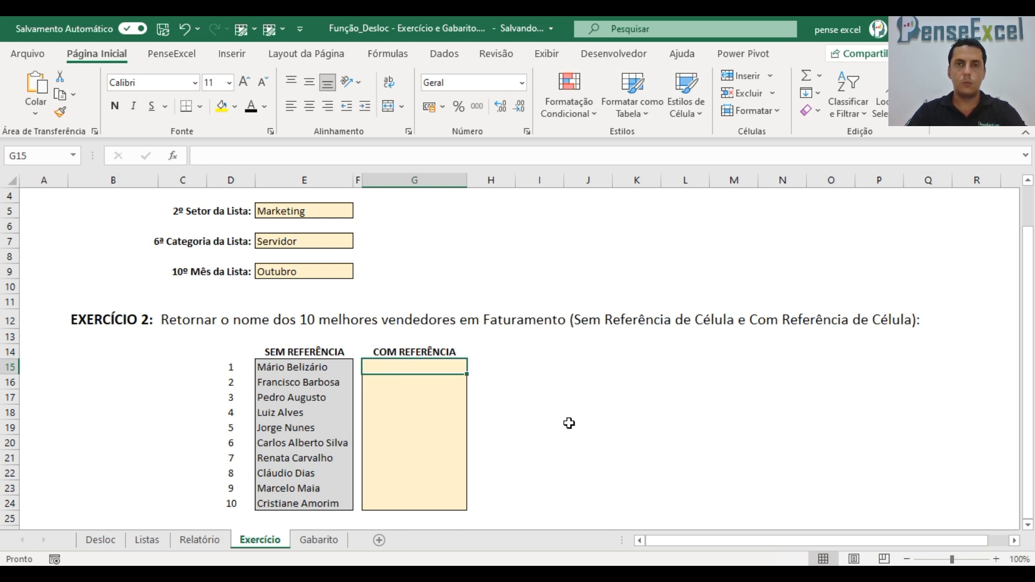
pyautogui.click(232, 366)
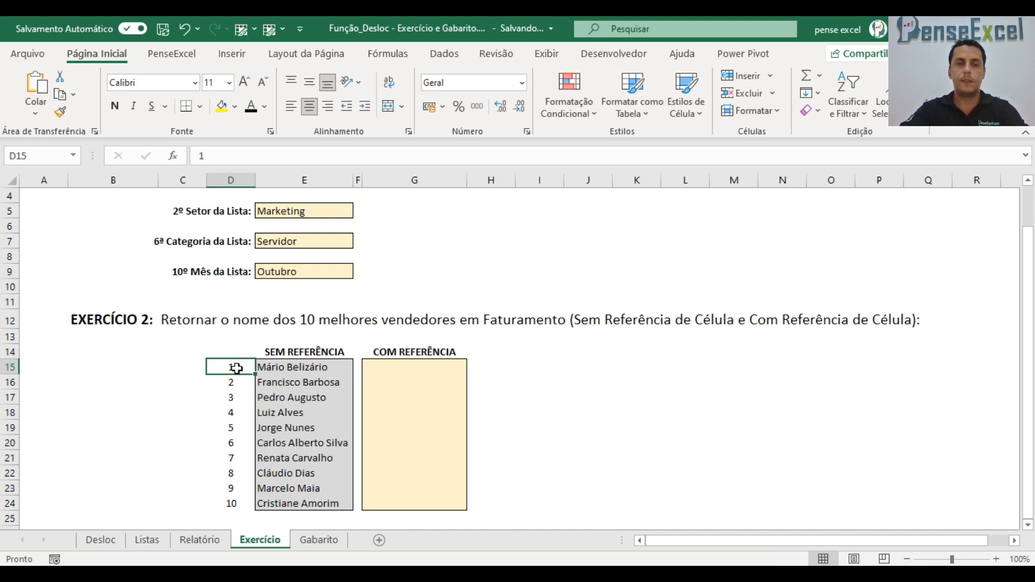
pyautogui.click(435, 373)
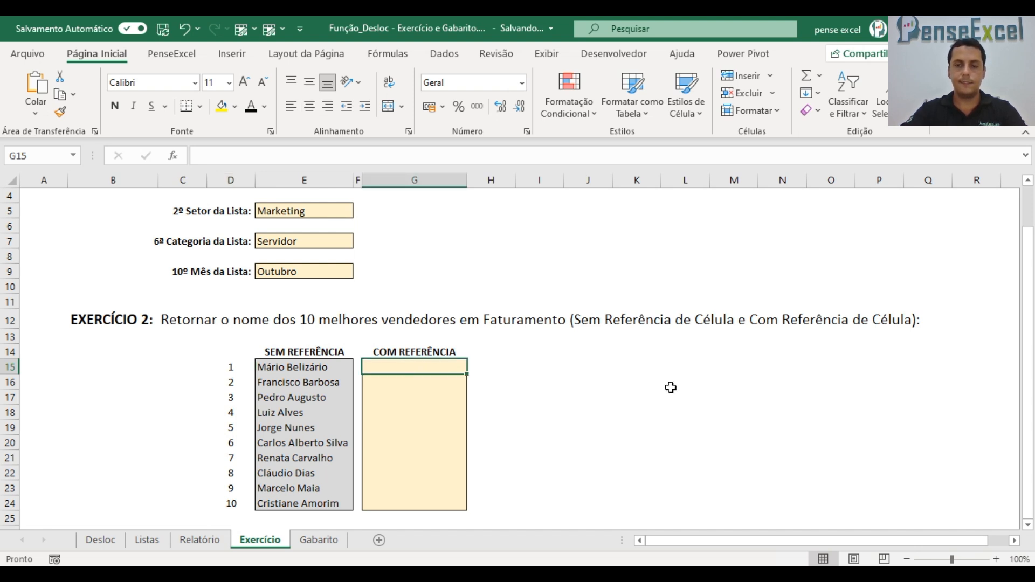
pyautogui.write('=desloc')
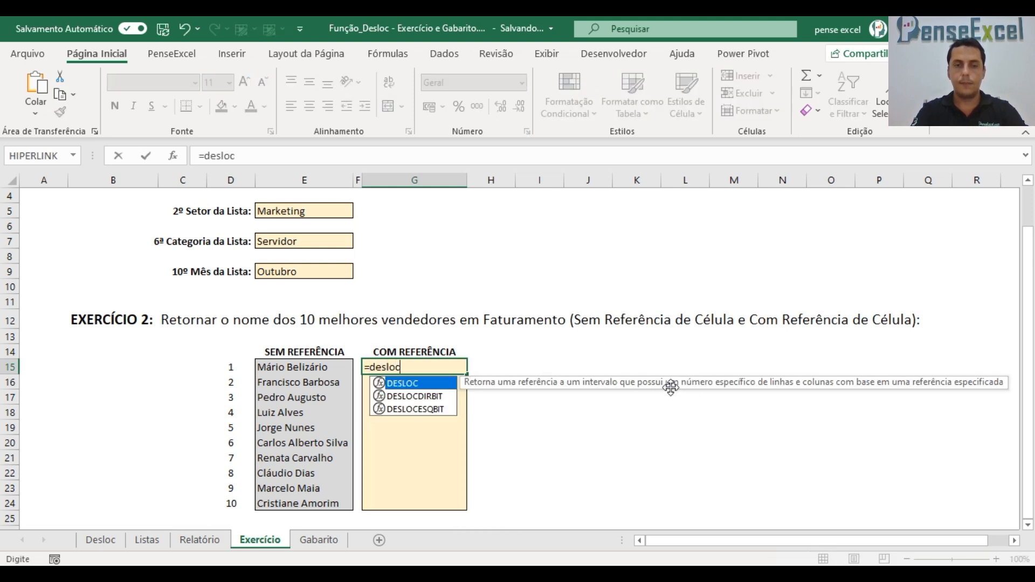
pyautogui.press('Tab')
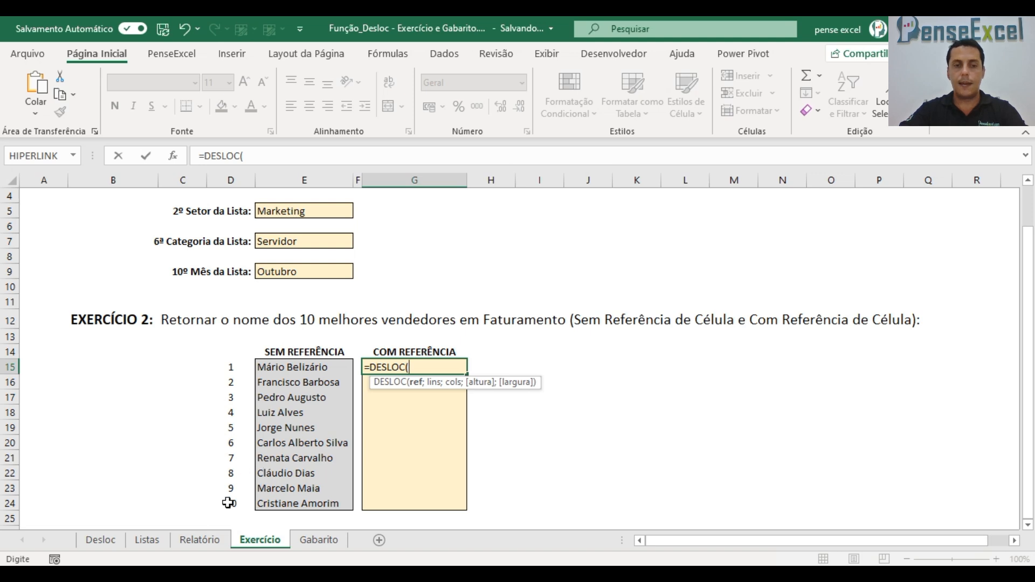
pyautogui.click(200, 541)
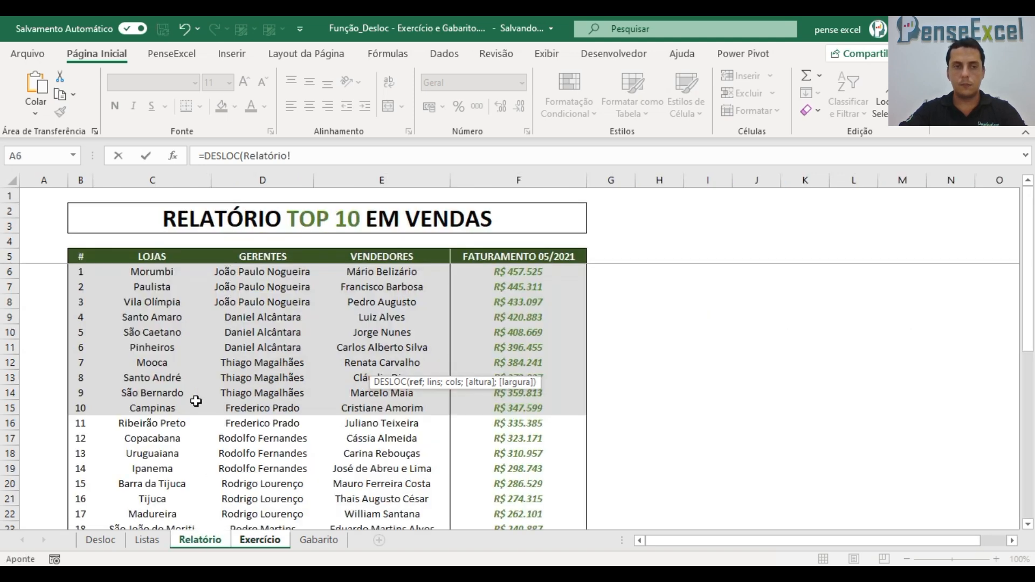
pyautogui.click(79, 256)
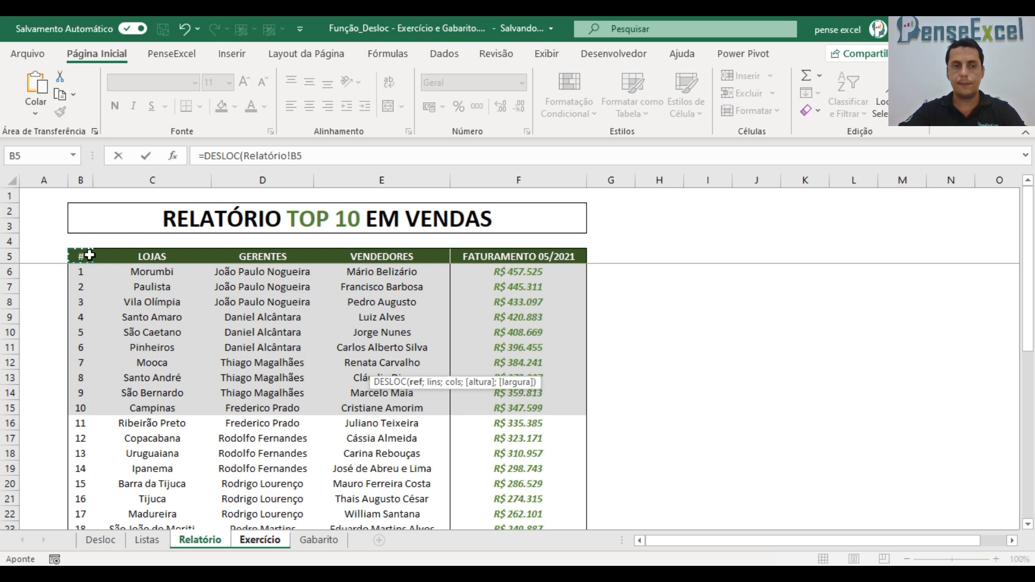
pyautogui.write(';')
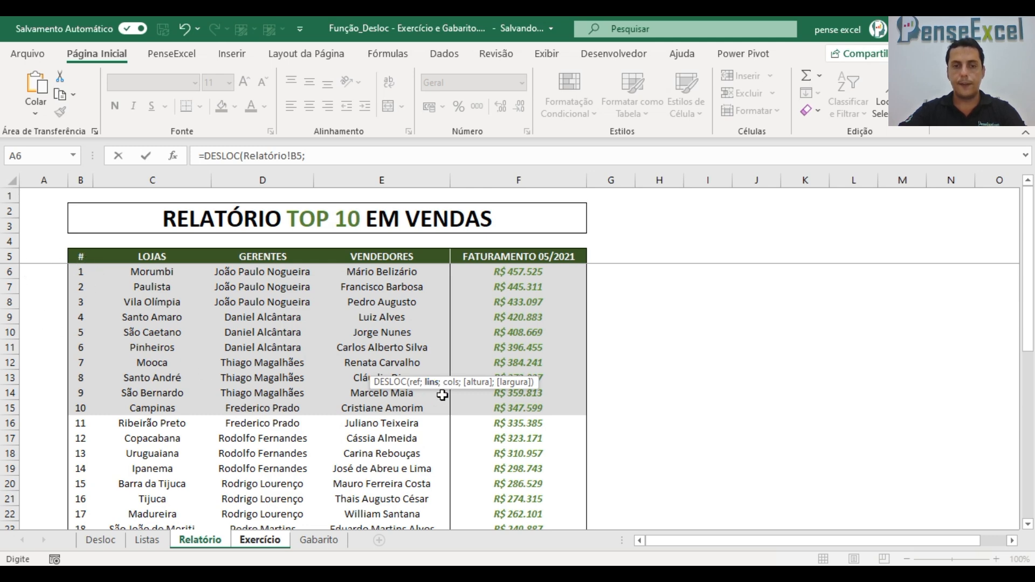
pyautogui.hotkey('ctrl', 'pagedown')
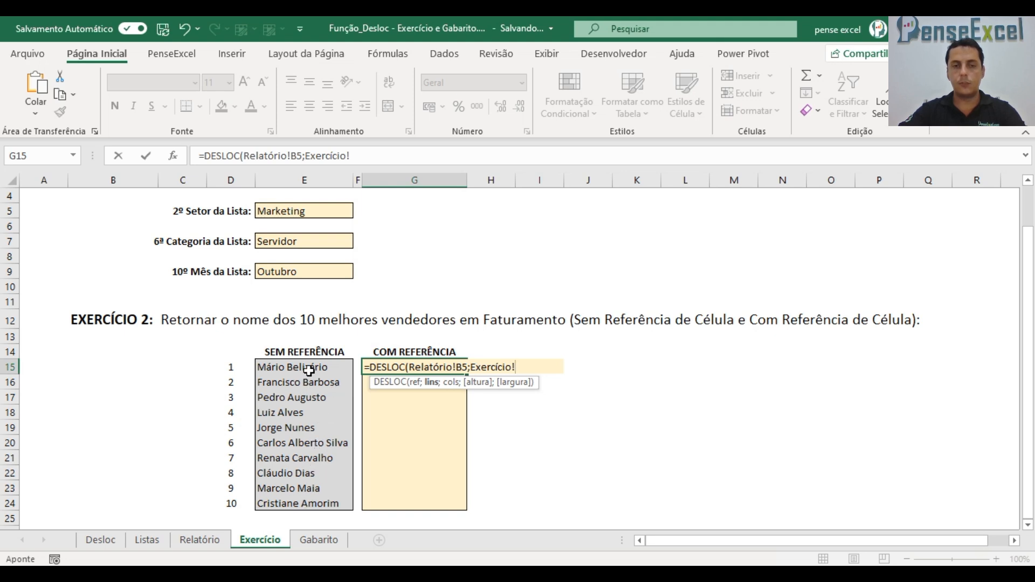
pyautogui.click(234, 370)
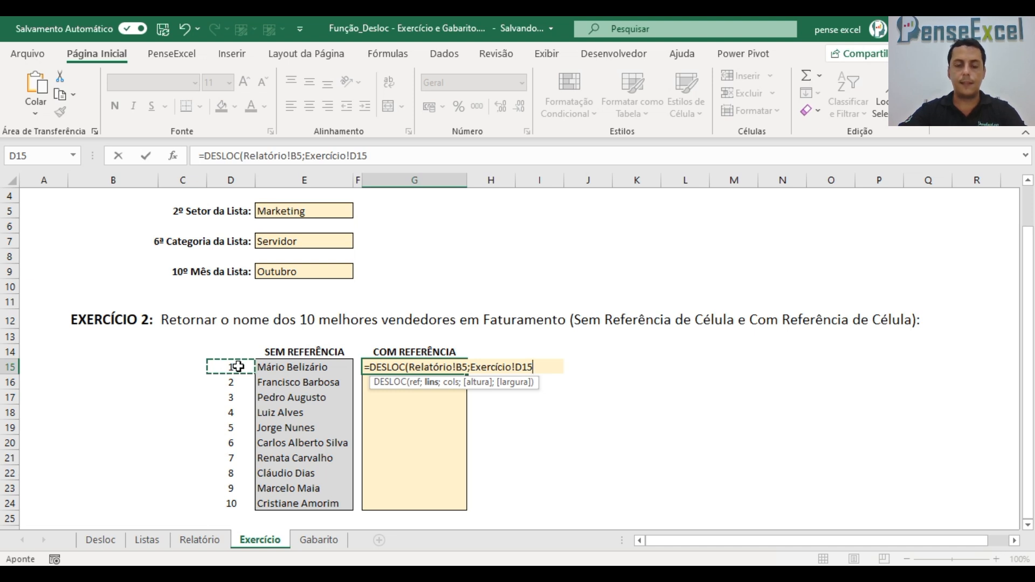
pyautogui.write(';')
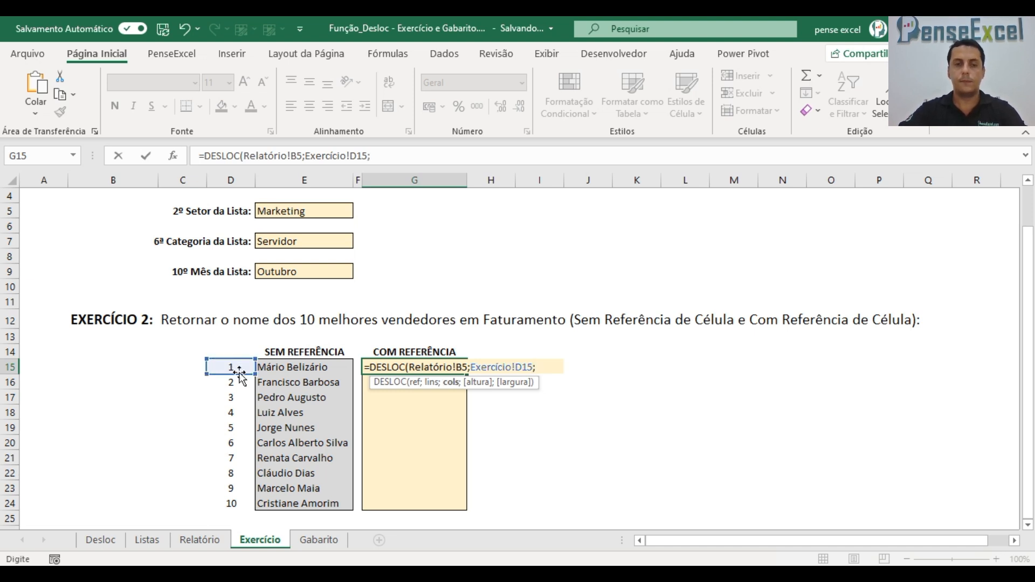
# Check the VENDEDORES column's position on the Relatório sheet and complete the G15 formula with a column offset of 3
pyautogui.click(202, 540)
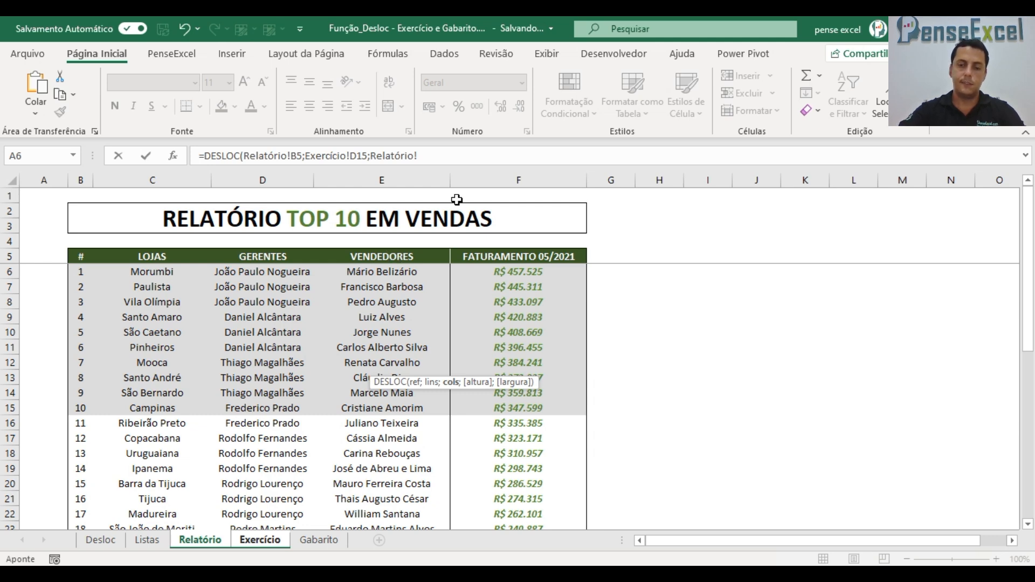
pyautogui.press('BackSpace')
pyautogui.press('BackSpace')
pyautogui.press('BackSpace')
pyautogui.press('BackSpace')
pyautogui.press('BackSpace')
pyautogui.press('BackSpace')
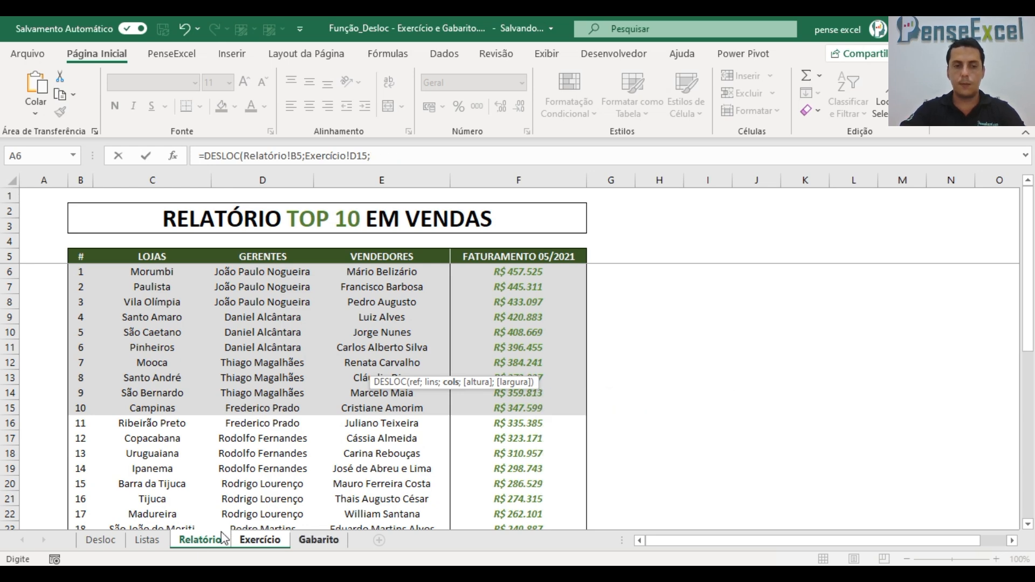
pyautogui.click(430, 156)
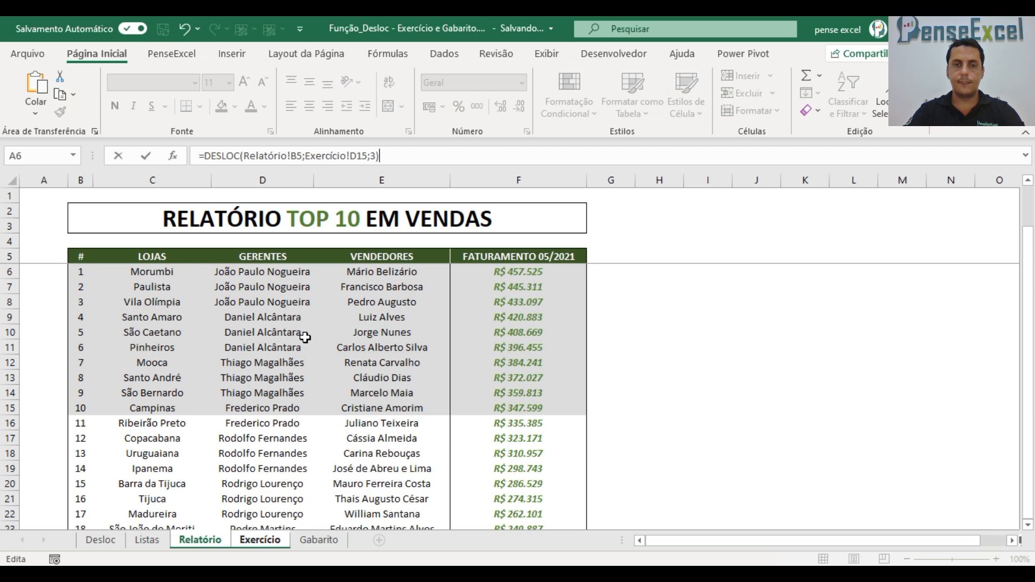
pyautogui.press('Return')
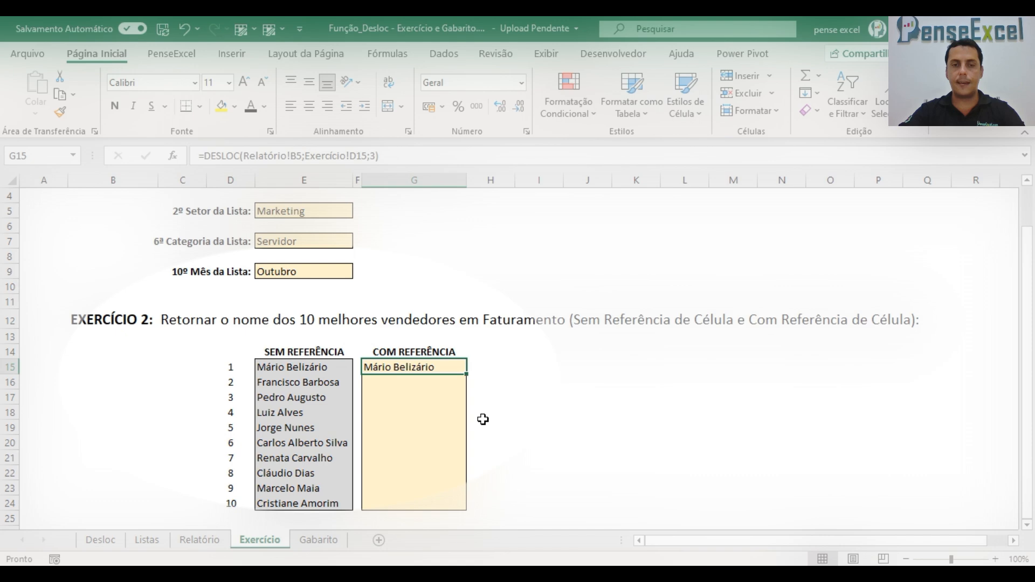
# Copy the DESLOC formula from G15 into the remaining COM REFERÊNCIA cells, G16:G24
pyautogui.hotkey('ctrl', 'c')
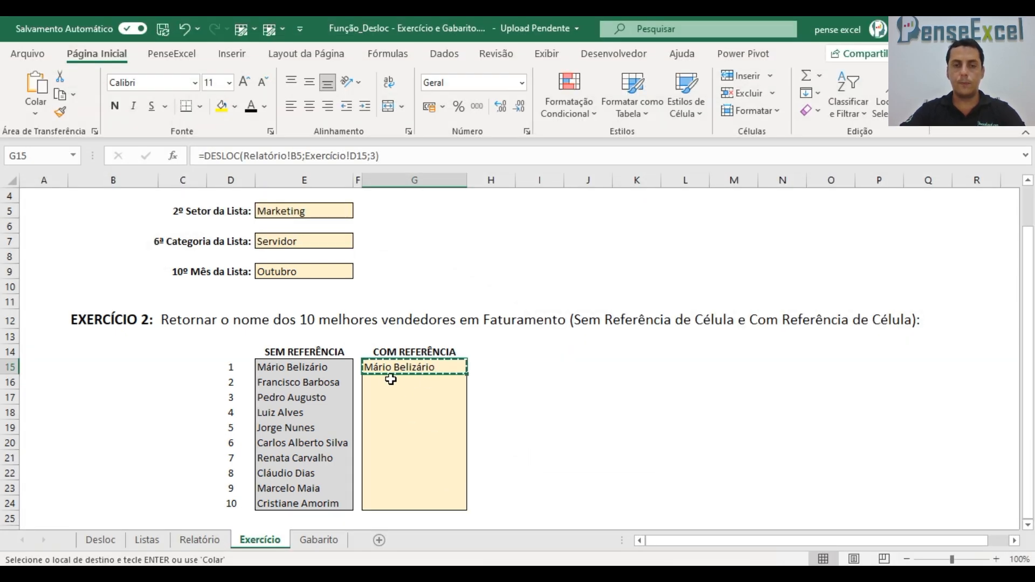
pyautogui.moveTo(397, 381); pyautogui.dragTo(397, 502)
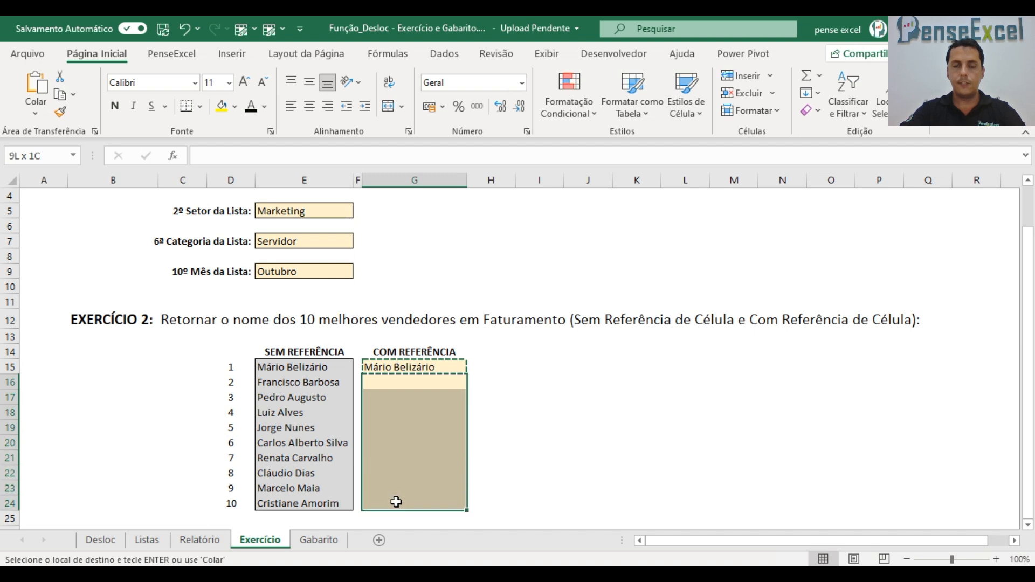
pyautogui.rightClick(399, 403)
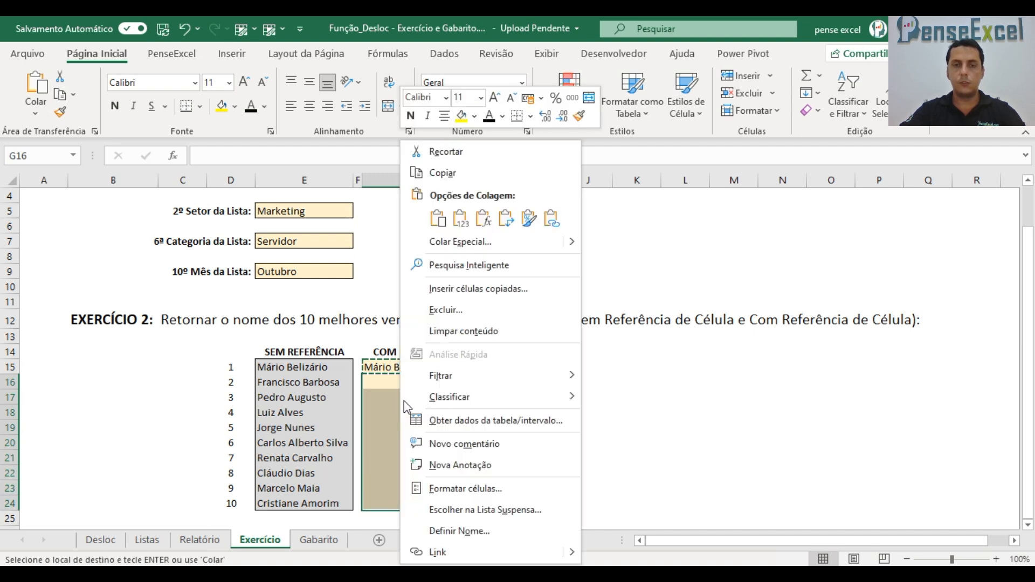
pyautogui.click(448, 176)
pyautogui.click(272, 173)
pyautogui.click(548, 344)
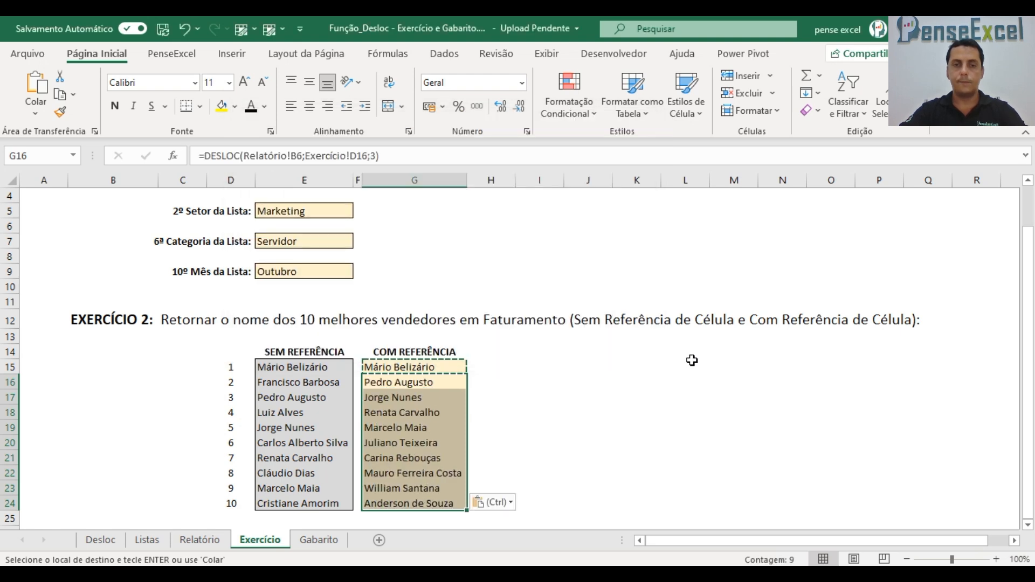
pyautogui.press('Escape')
# Compare the names and formulas in G16:G24 with those in the SEM REFERÊNCIA column, checking G16 against E16
pyautogui.click(426, 442)
pyautogui.moveTo(391, 387); pyautogui.dragTo(405, 504)
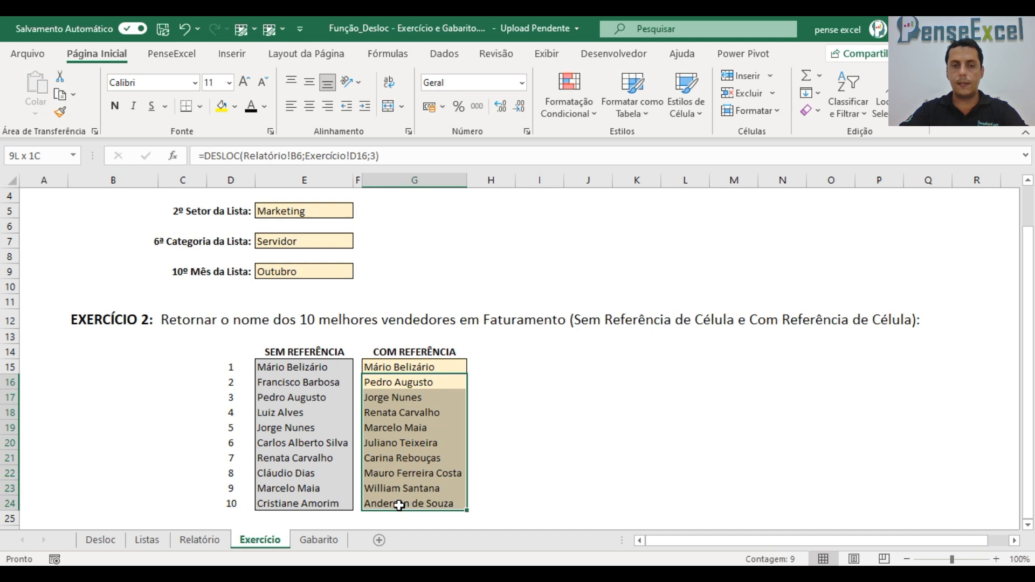
pyautogui.click(420, 384)
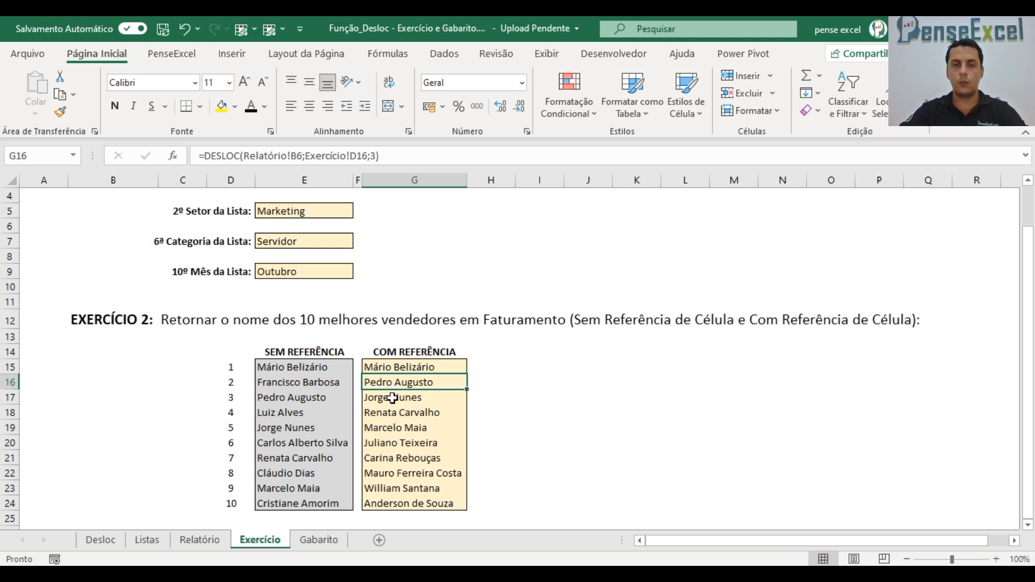
pyautogui.click(293, 384)
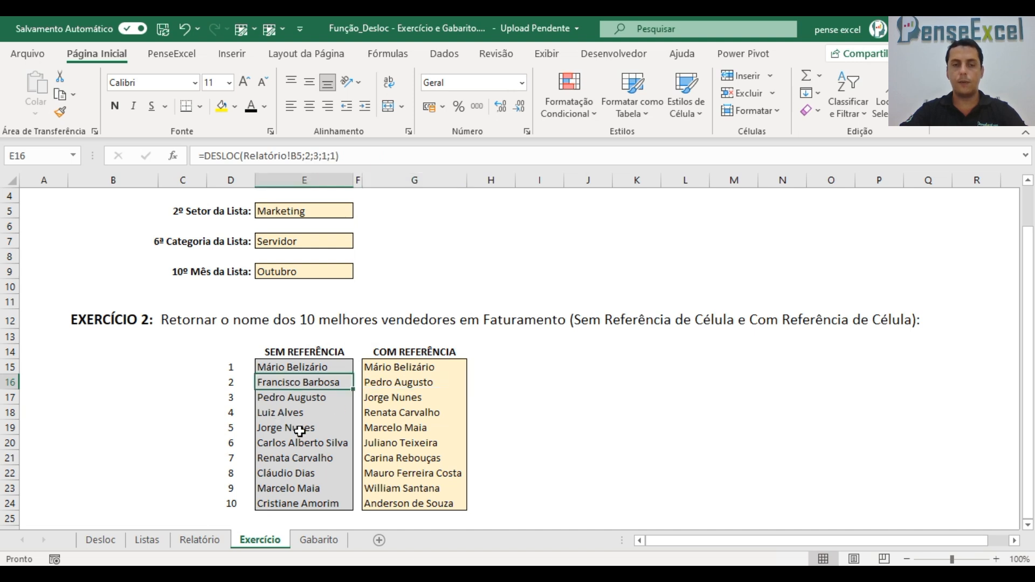
pyautogui.click(406, 378)
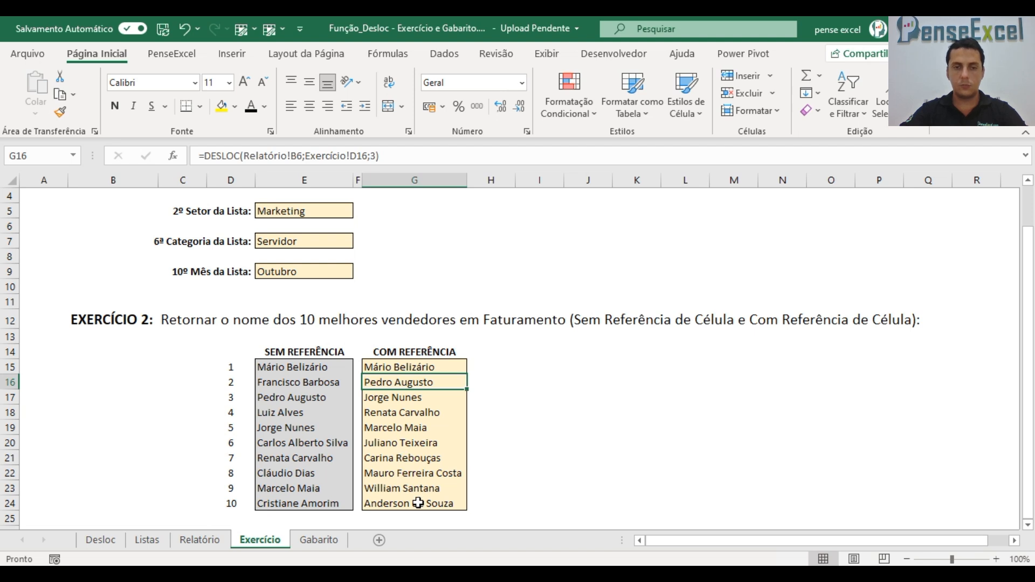
# Examine the Relatório reference argument of the DESLOC formulas row by row in G15:G20
pyautogui.click(408, 365)
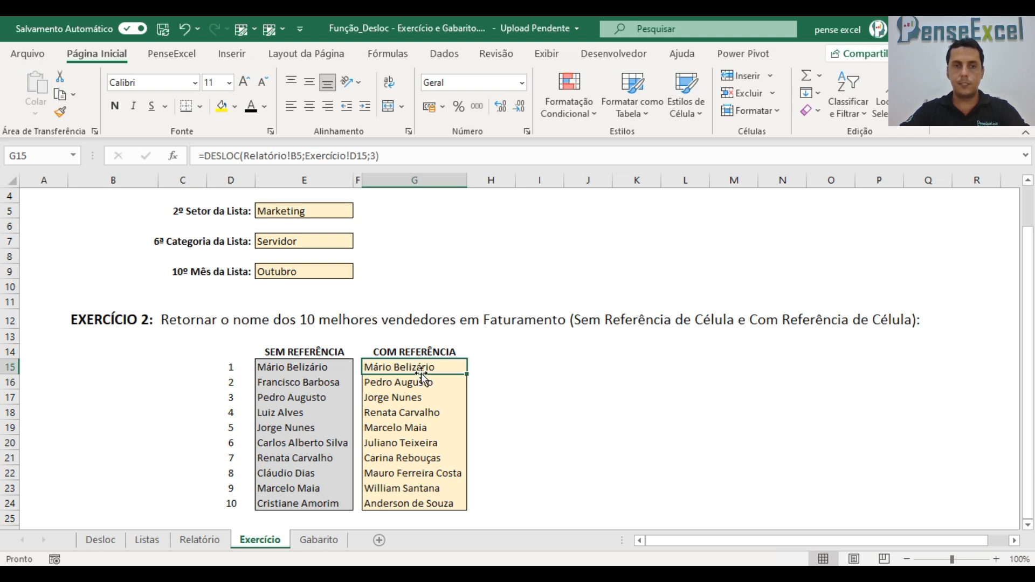
pyautogui.doubleClick(391, 366)
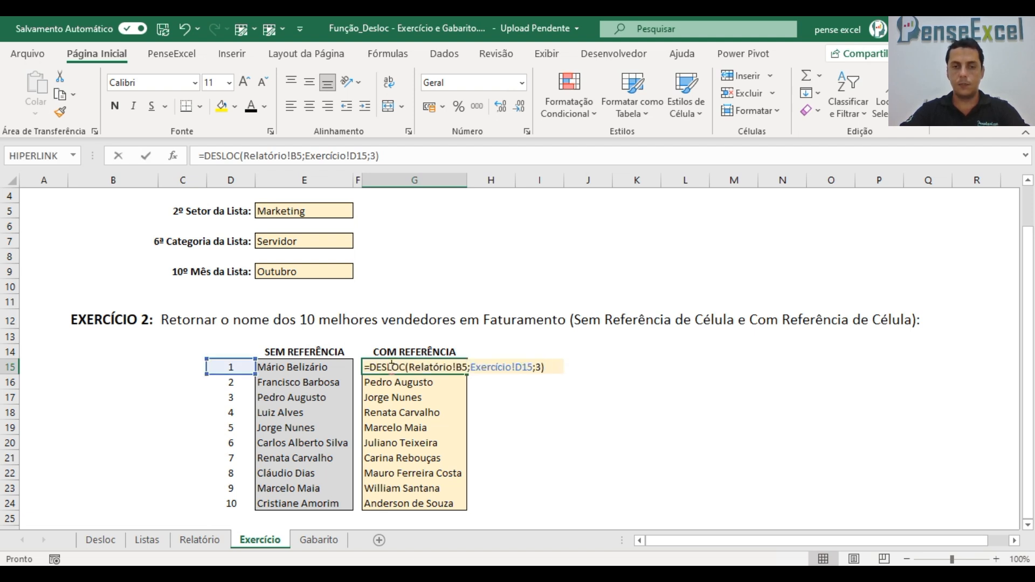
pyautogui.click(460, 367)
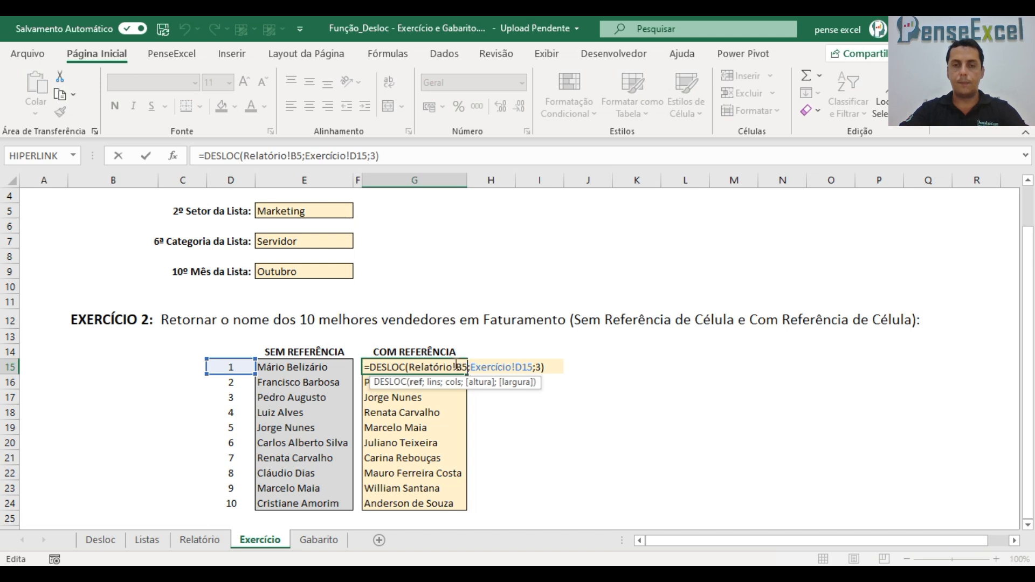
pyautogui.press('Return')
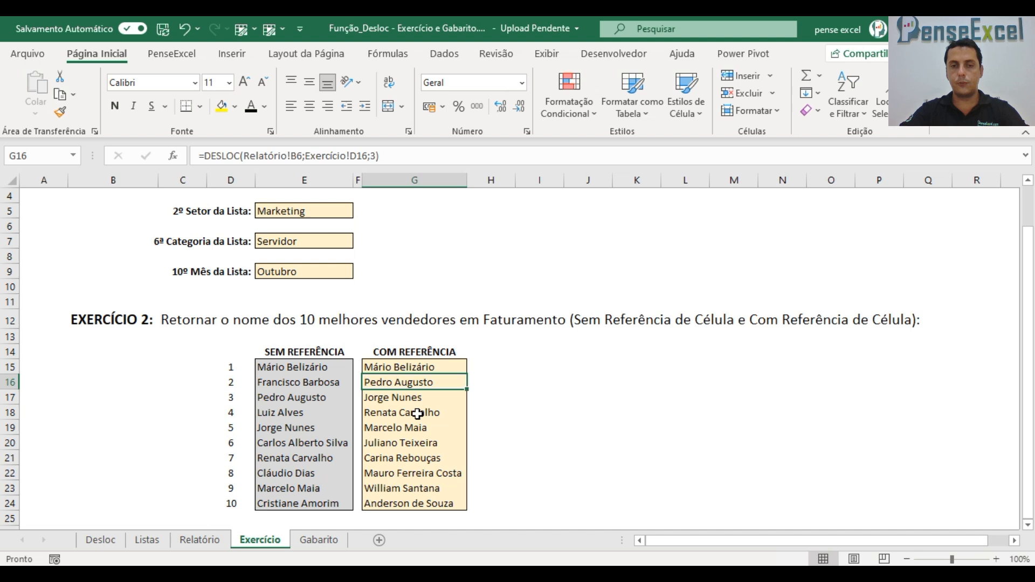
pyautogui.doubleClick(400, 381)
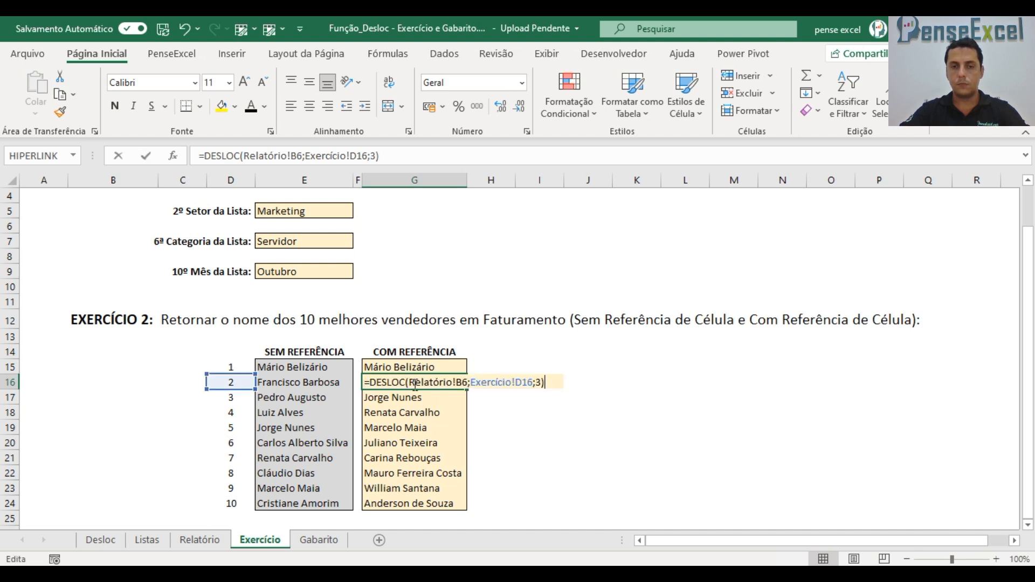
pyautogui.click(466, 382)
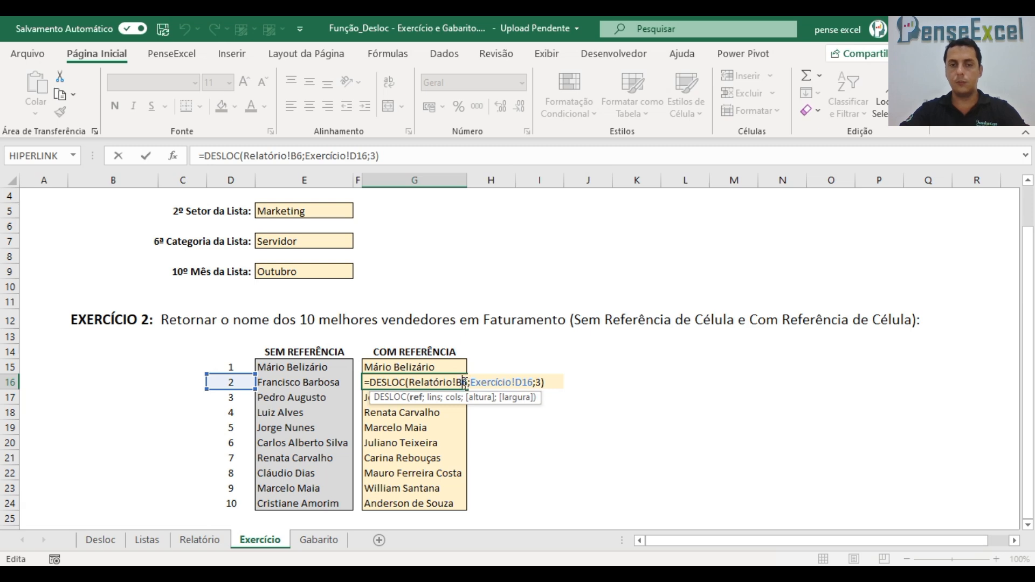
pyautogui.press('Return')
pyautogui.doubleClick(434, 397)
pyautogui.press('Escape')
pyautogui.doubleClick(402, 411)
pyautogui.press('Return')
pyautogui.doubleClick(423, 426)
pyautogui.press('Return')
pyautogui.press('F2')
pyautogui.press('Escape')
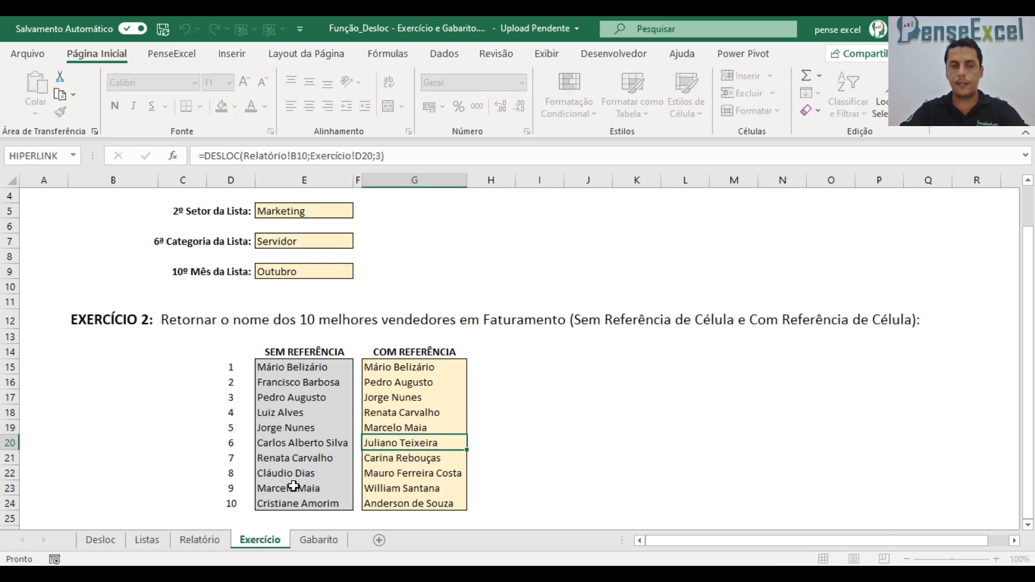
# Check the # header cell, B5, on the Relatório sheet and make its reference absolute, $B$5, in G15's DESLOC formula
pyautogui.click(202, 543)
pyautogui.click(81, 256)
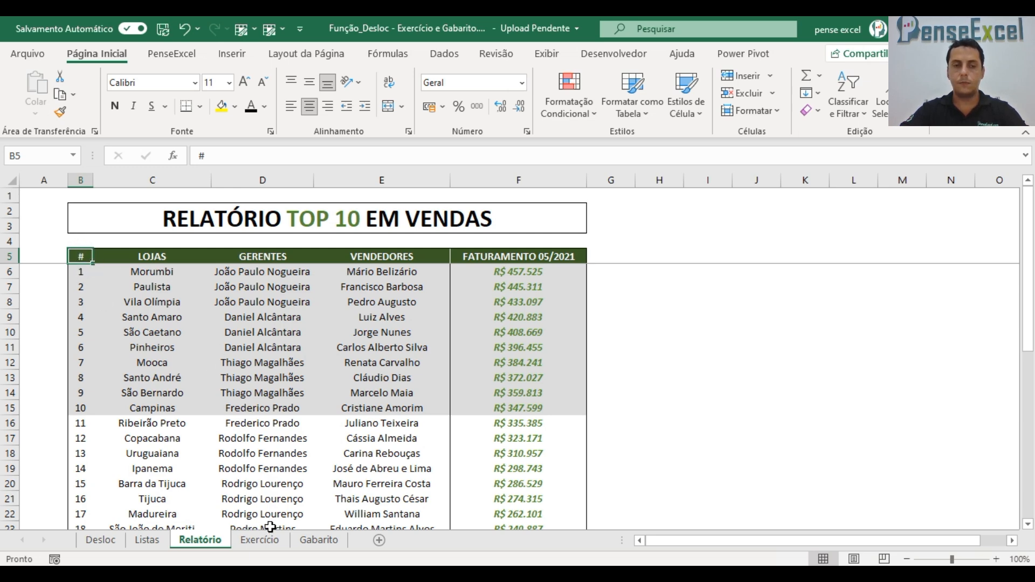
pyautogui.click(261, 539)
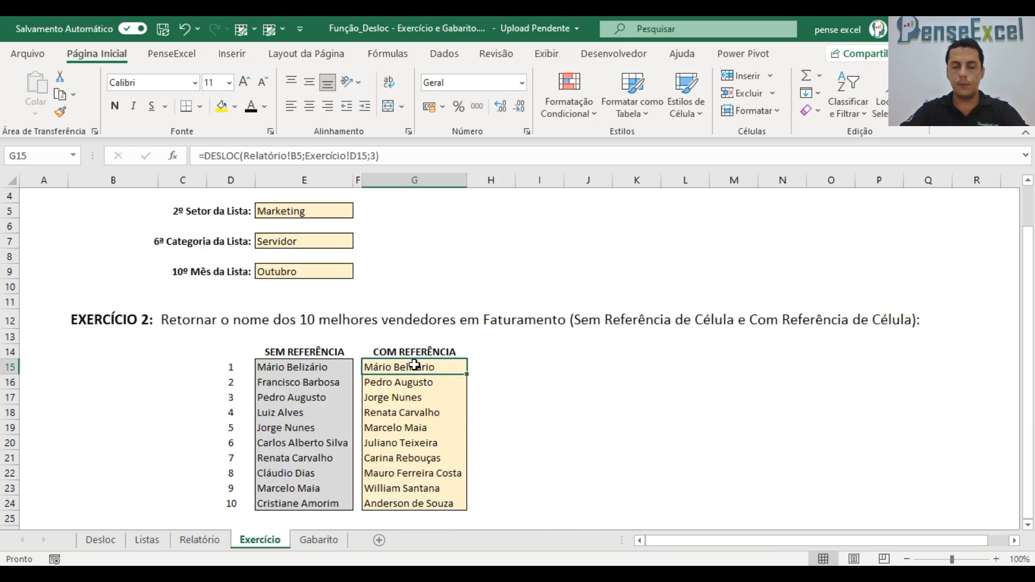
pyautogui.doubleClick(415, 365)
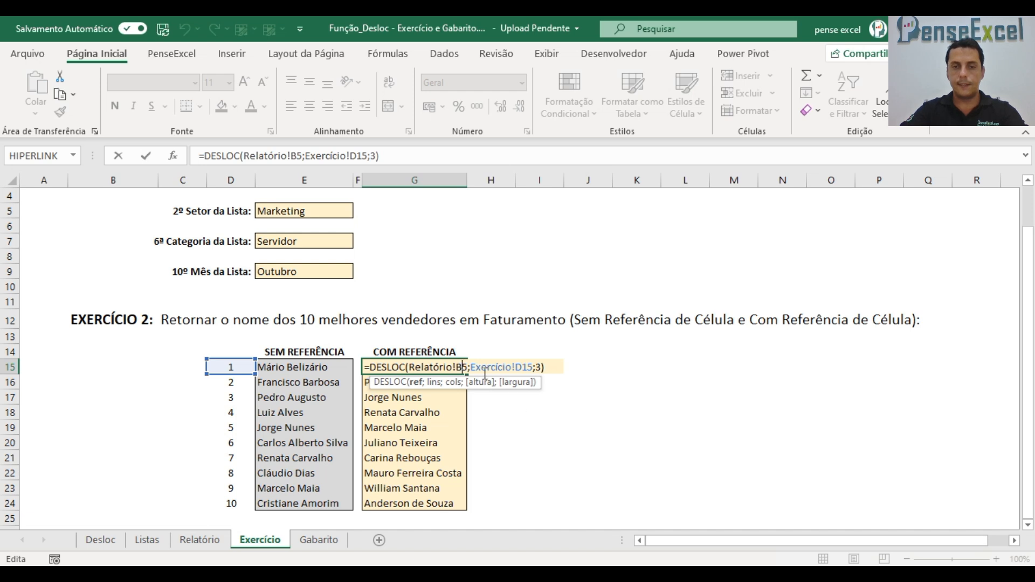
pyautogui.press('F4')
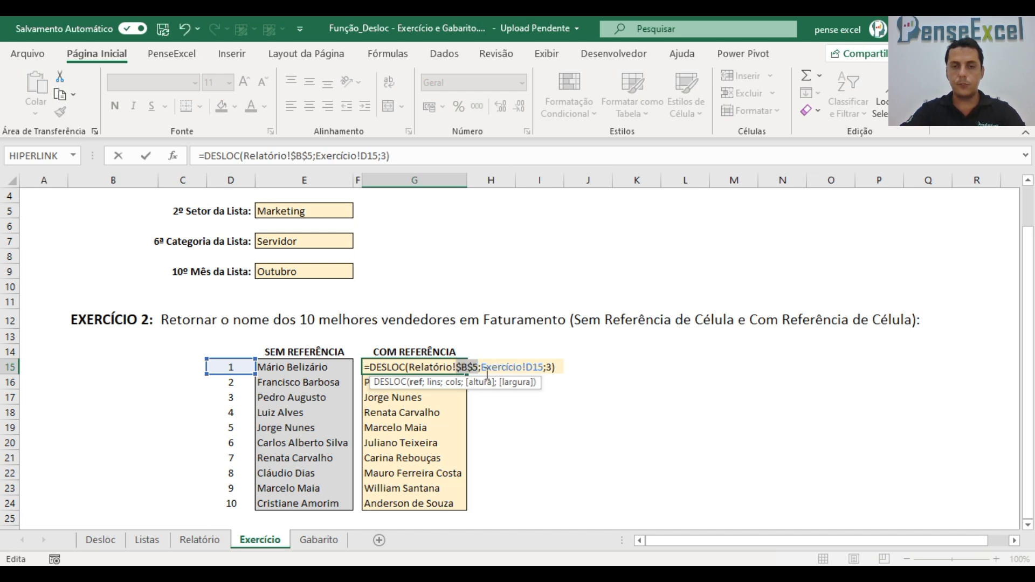
pyautogui.press('Return')
# Copy G15 and paste only its formula (Fórmulas) into G16:G24 of the COM REFERÊNCIA column
pyautogui.press('Up')
pyautogui.hotkey('ctrl', 'c')
pyautogui.moveTo(418, 381); pyautogui.dragTo(426, 499)
pyautogui.hotkey('ctrl', 'v')
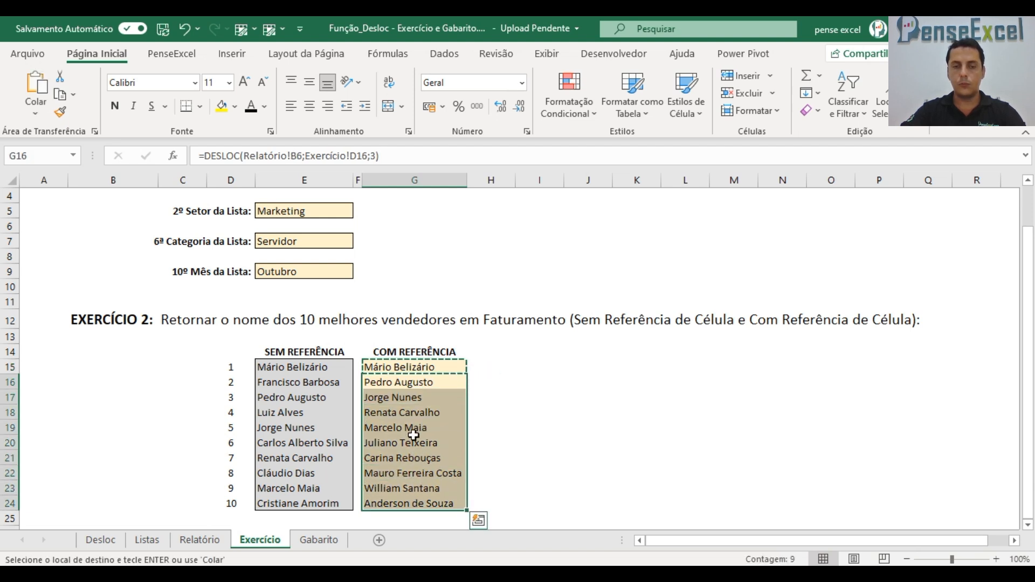
pyautogui.rightClick(399, 396)
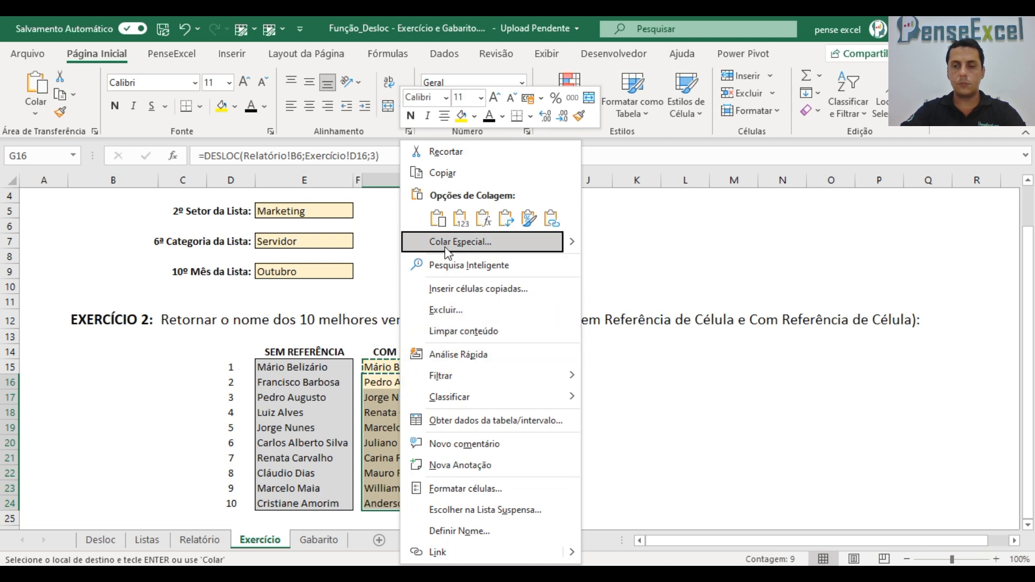
pyautogui.click(447, 246)
pyautogui.click(261, 170)
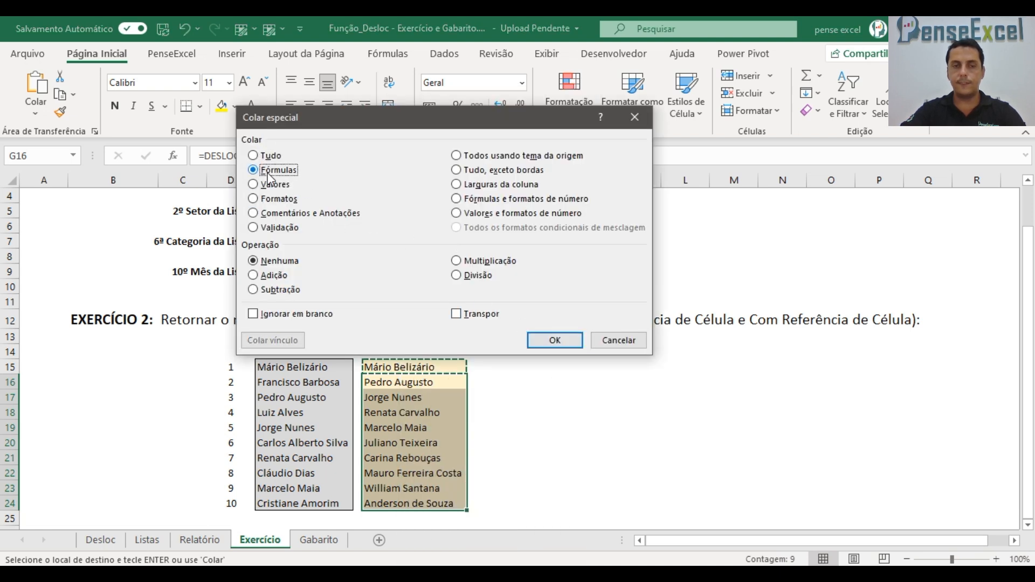
pyautogui.click(555, 341)
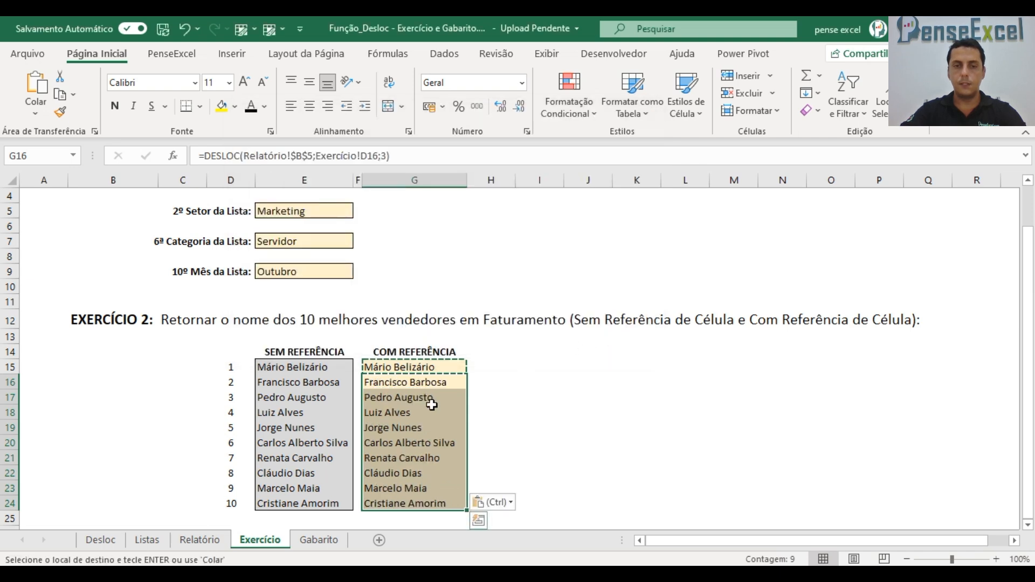
# Examine the fixed reference and row offset in each DESLOC formula of G15:G24, and compare the names with the Relatório sheet's top 10
pyautogui.doubleClick(458, 368)
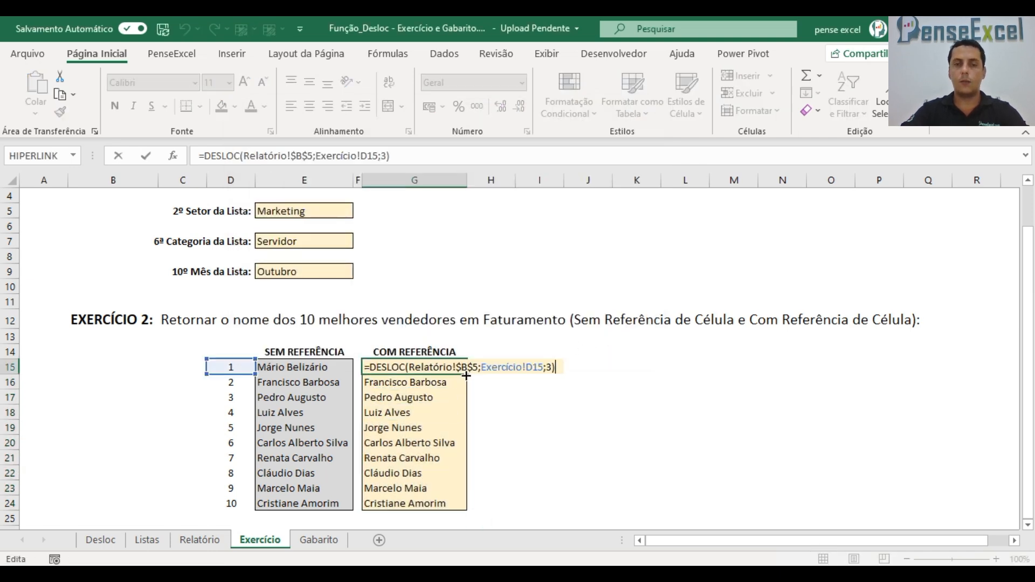
pyautogui.press('Escape')
pyautogui.press('F2')
pyautogui.press('Return')
pyautogui.press('F2')
pyautogui.press('Return')
pyautogui.press('F2')
pyautogui.press('Return')
pyautogui.press('F2')
pyautogui.press('Return')
pyautogui.press('F2')
pyautogui.press('Return')
pyautogui.press('F2')
pyautogui.press('Return')
pyautogui.press('F2')
pyautogui.press('Return')
pyautogui.press('F2')
pyautogui.press('Return')
pyautogui.press('F2')
pyautogui.press('Return')
pyautogui.press('F2')
pyautogui.press('Escape')
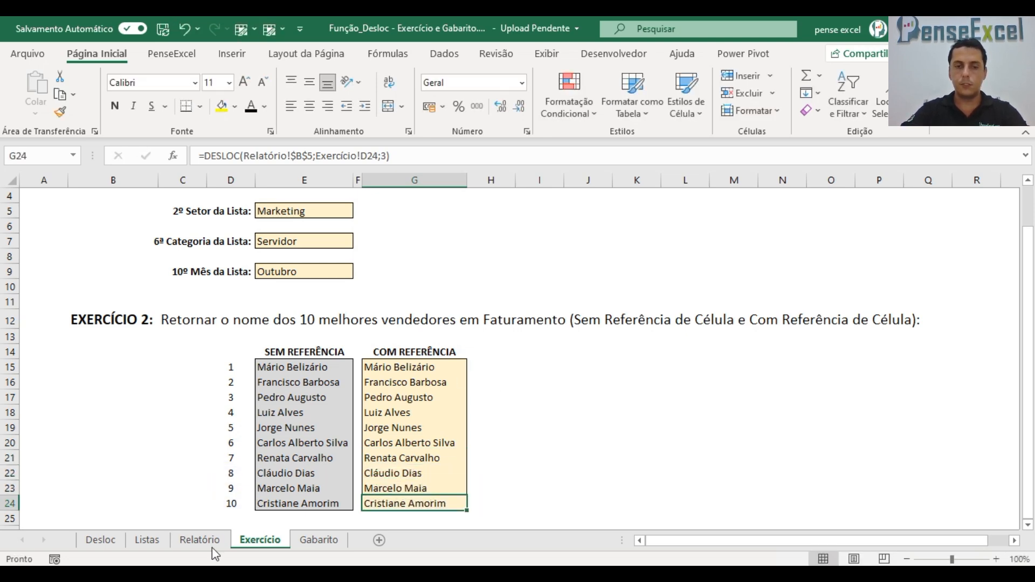
pyautogui.click(221, 548)
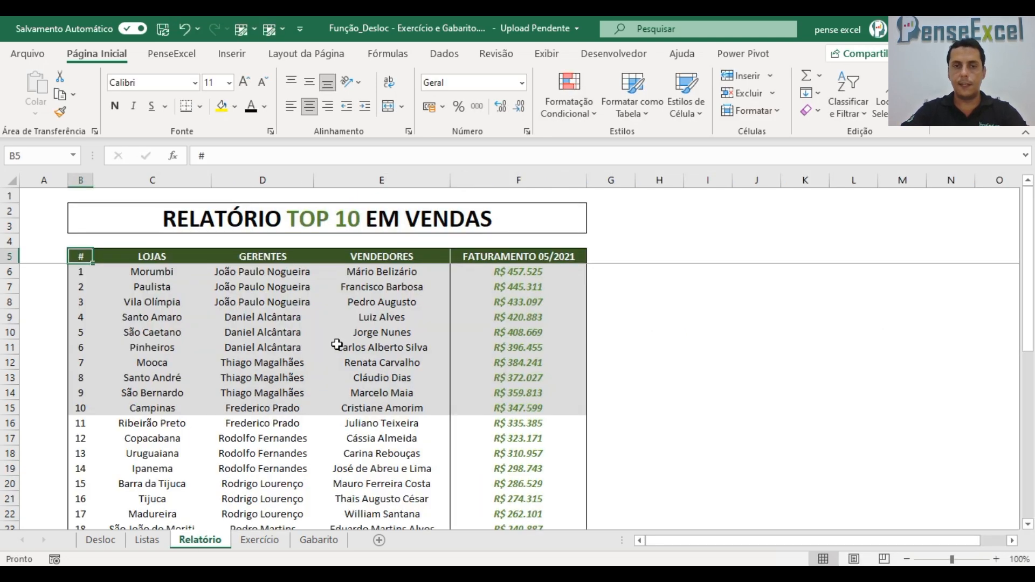
pyautogui.click(260, 541)
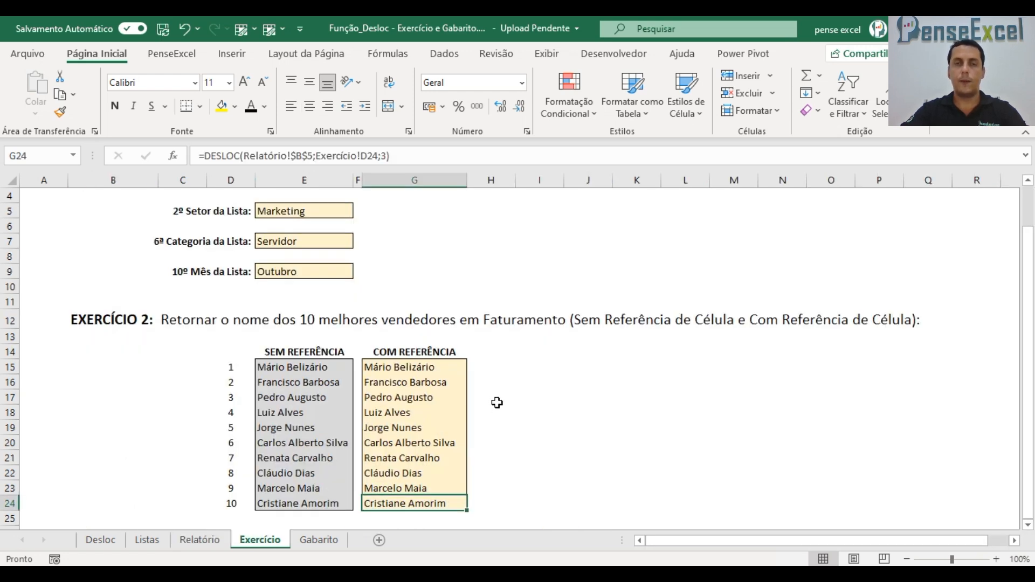